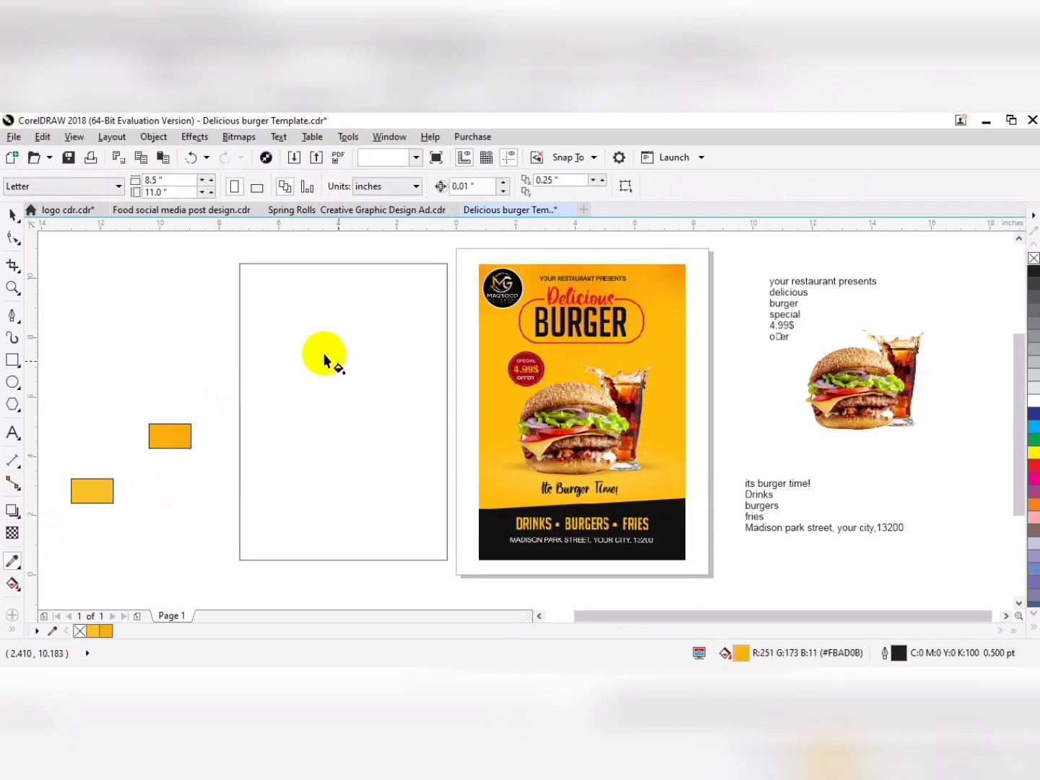
Fill the empty flyer rectangle with a vertical linear gradient from the darker orange swatch at its top to the lighter yellow-orange below.
{"action": "left_click", "coordinate": [324, 351]}
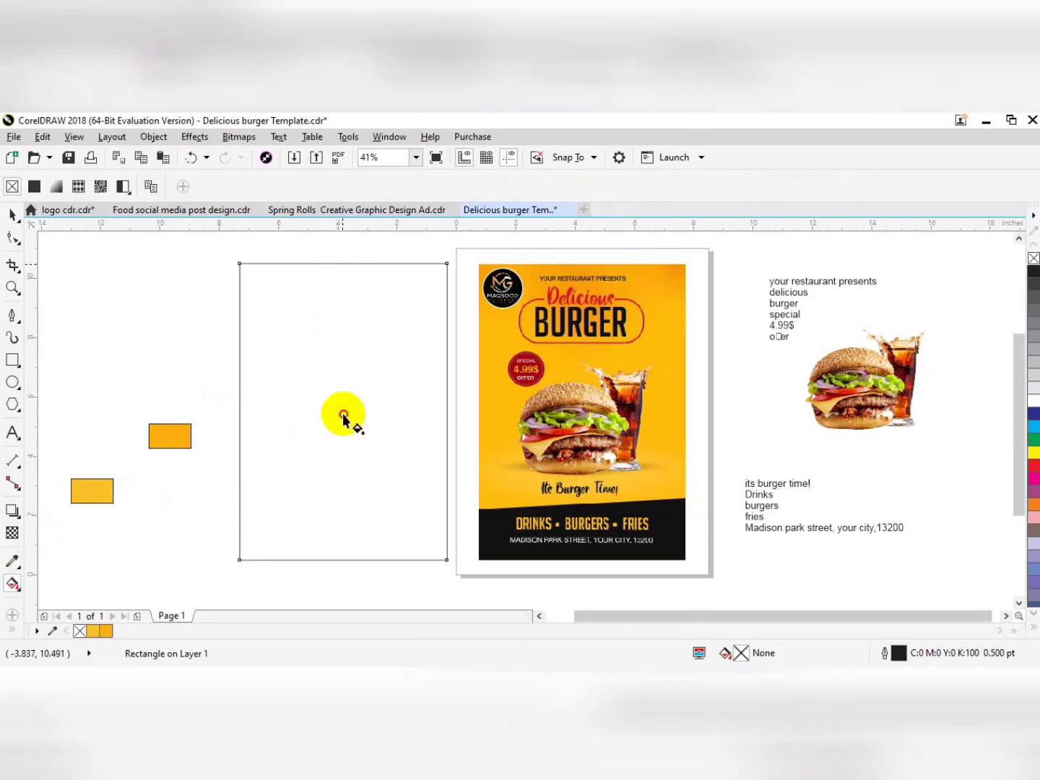
{"action": "left_click_drag", "start_coordinate": [343, 263], "coordinate": [342, 479]}
{"action": "left_click", "coordinate": [93, 634]}
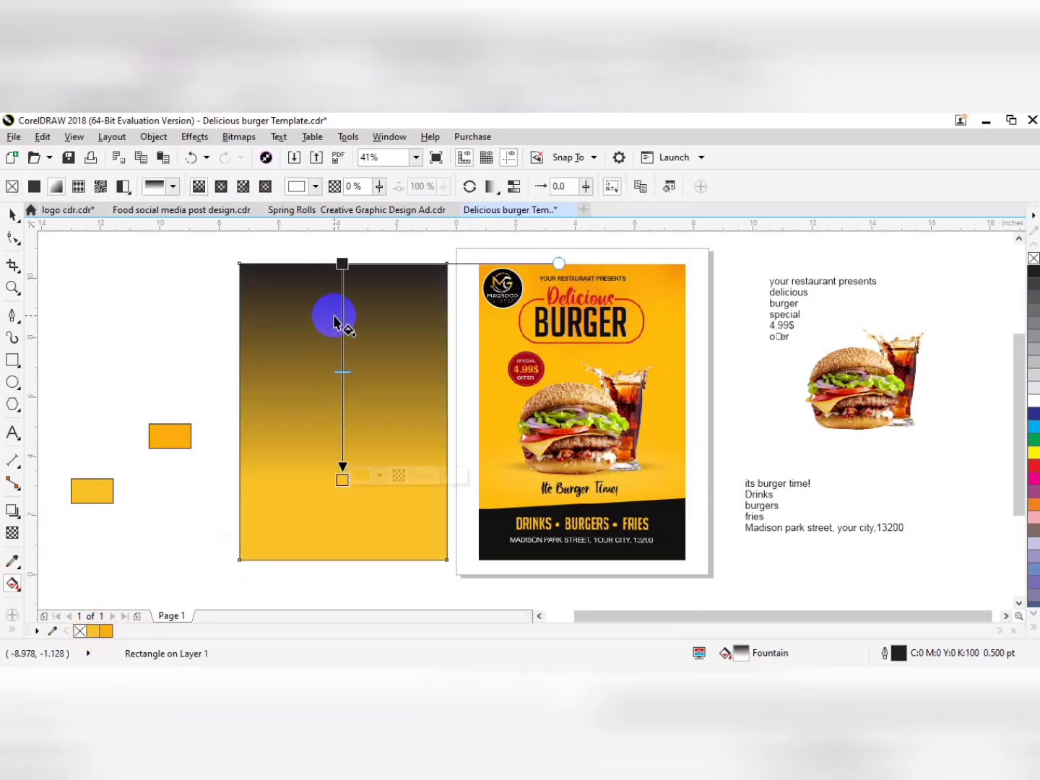
{"action": "left_click", "coordinate": [341, 264]}
{"action": "left_click", "coordinate": [102, 558]}
{"action": "left_click", "coordinate": [341, 263]}
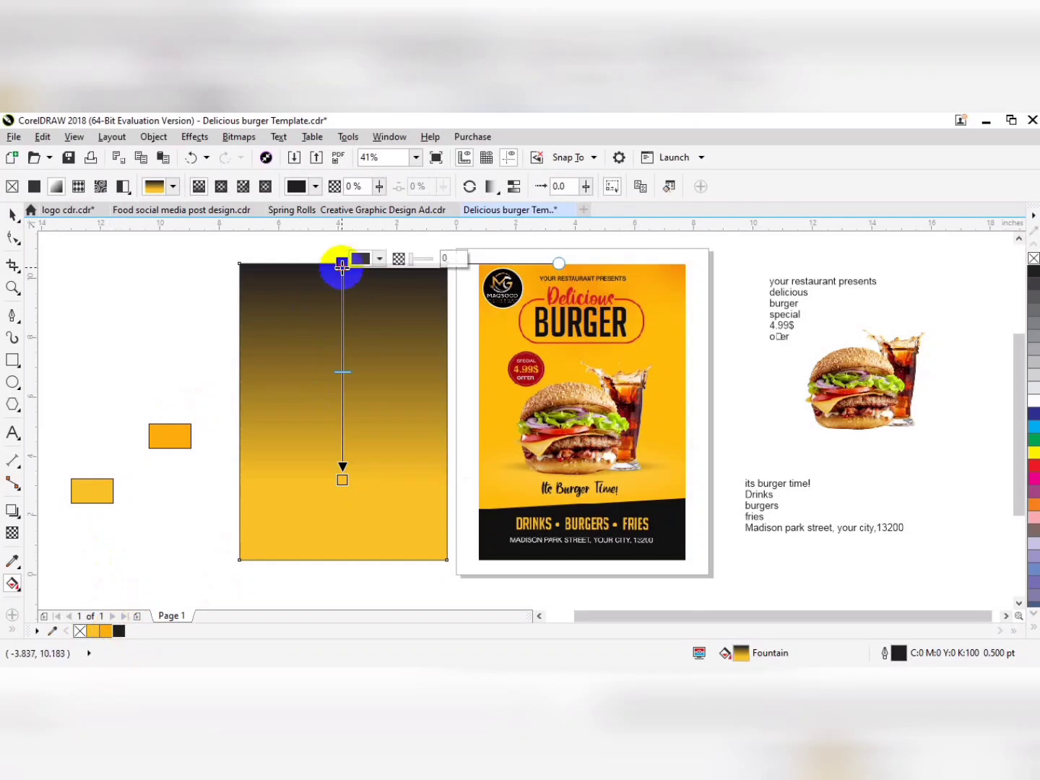
{"action": "left_click", "coordinate": [92, 632]}
Draw a band about 7.557 by 2.134 in across the flyer's bottom and fill it with the reference's near-black #111111.
{"action": "key", "text": "F6"}
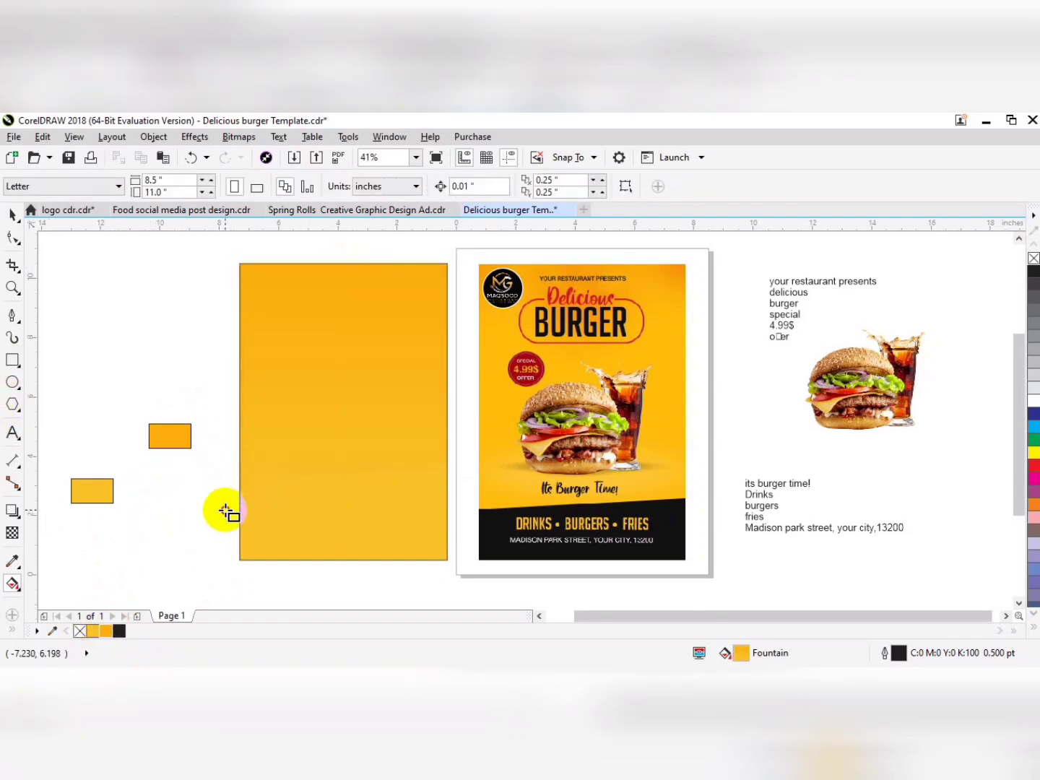
{"action": "left_click_drag", "start_coordinate": [225, 510], "coordinate": [450, 573]}
{"action": "key", "text": "i"}
{"action": "left_click", "coordinate": [395, 532]}
{"action": "left_click", "coordinate": [400, 533]}
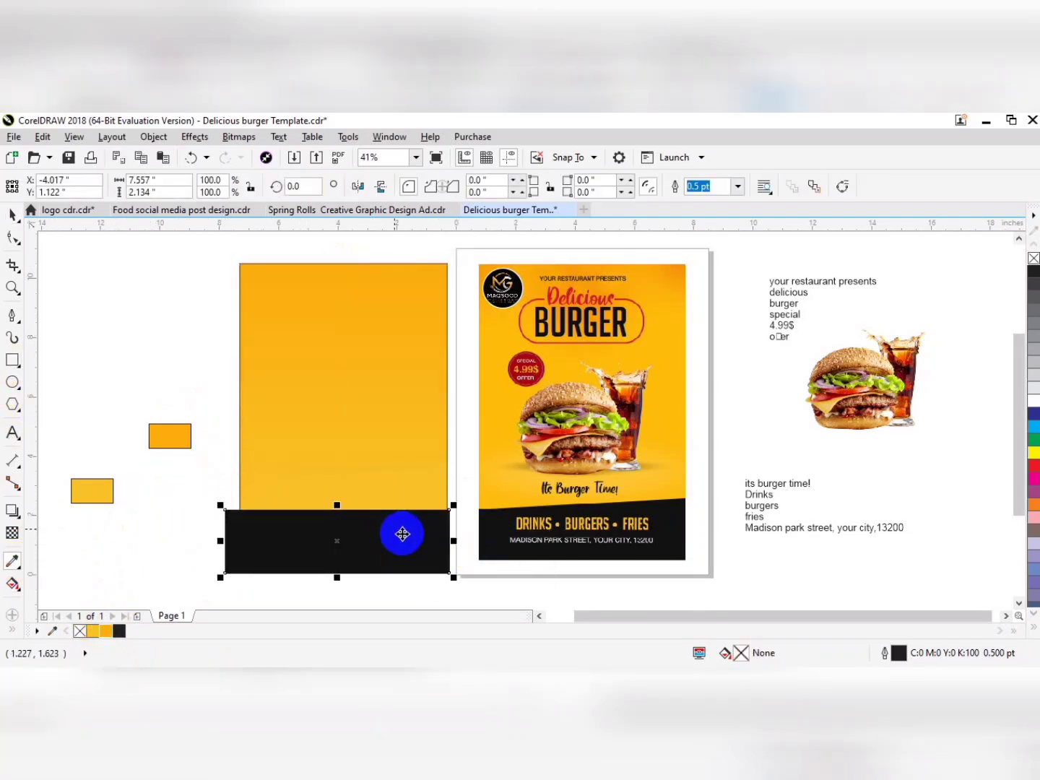
Convert the black band to curves and centre it horizontally on the orange flyer background.
{"action": "key", "text": "ctrl+q"}
{"action": "left_click", "coordinate": [452, 510]}
{"action": "right_click", "coordinate": [417, 523]}
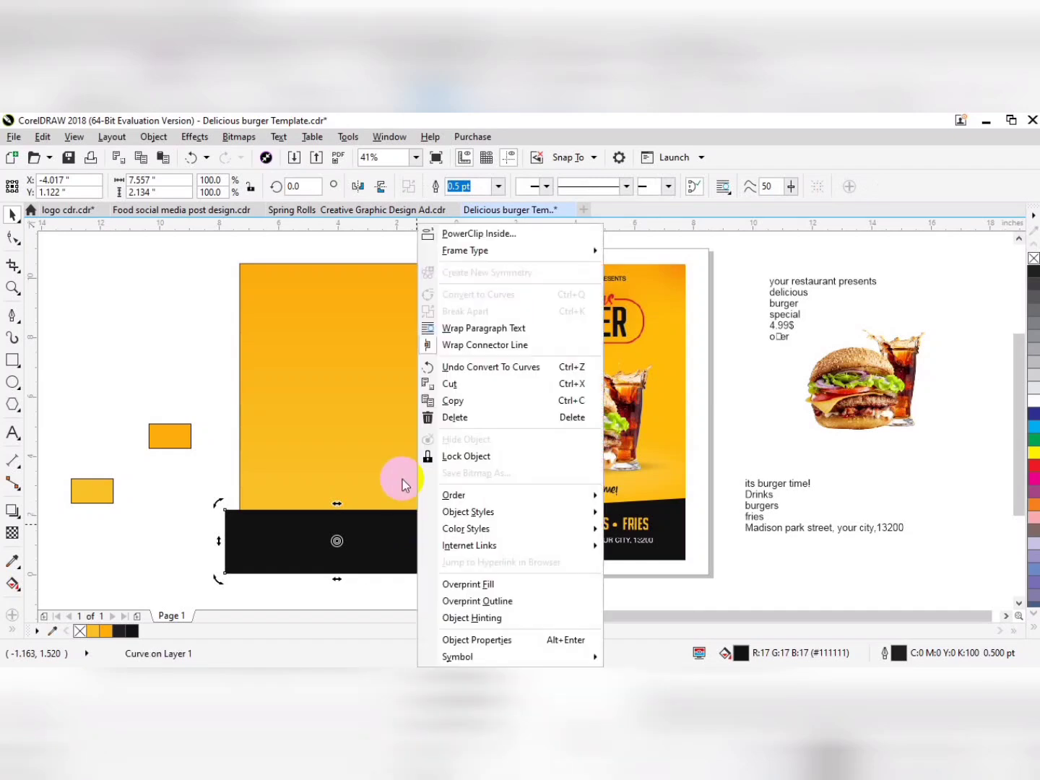
{"action": "left_click", "coordinate": [357, 419], "text": "shift"}
{"action": "key", "text": "c"}
{"action": "left_click", "coordinate": [278, 557]}
PowerClip the black band inside the orange gradient rectangle.
{"action": "right_click", "coordinate": [295, 525]}
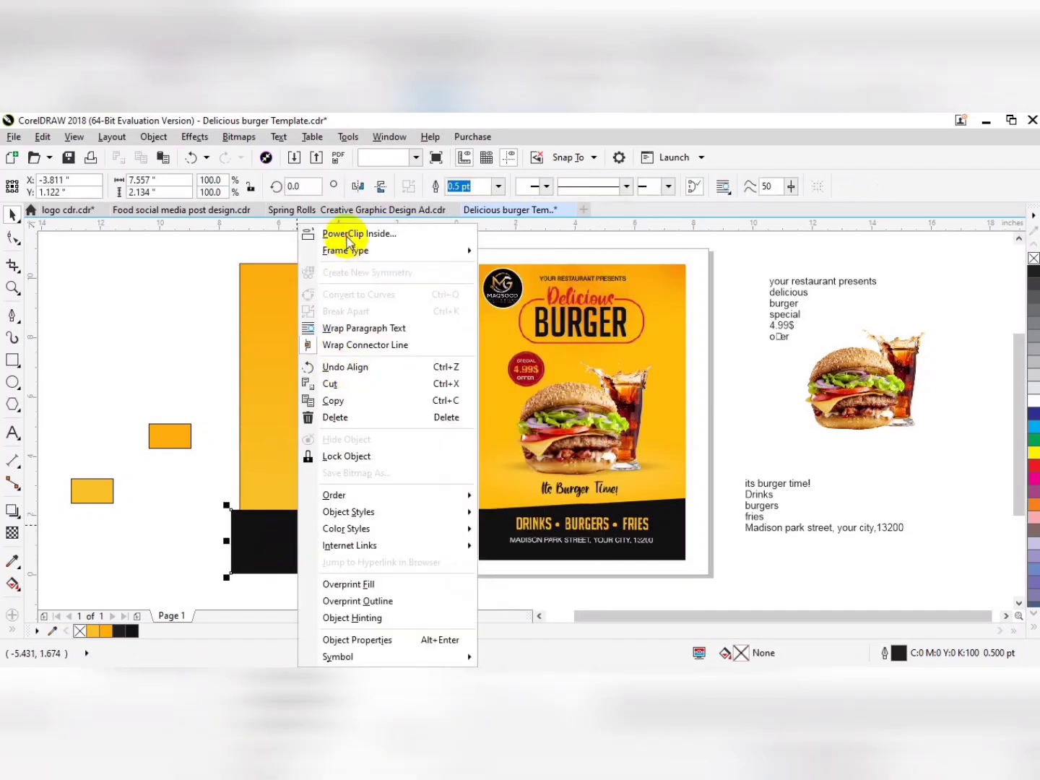
{"action": "left_click", "coordinate": [349, 236]}
{"action": "left_click", "coordinate": [351, 435]}
Raise the clipped black band's upper-right node to slant its top edge, and shift the band slightly down.
{"action": "left_click", "coordinate": [435, 525], "text": "ctrl"}
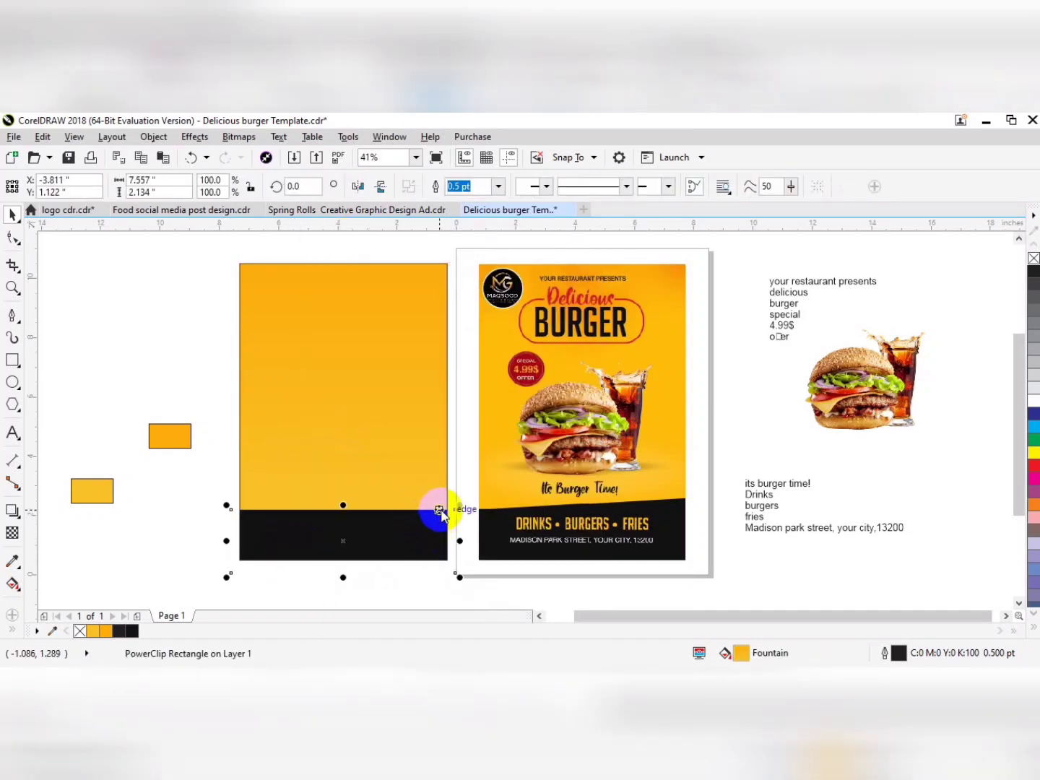
{"action": "key", "text": "F10"}
{"action": "left_click_drag", "start_coordinate": [455, 510], "coordinate": [455, 492]}
{"action": "key", "text": "space"}
{"action": "left_click_drag", "start_coordinate": [403, 521], "coordinate": [405, 530]}
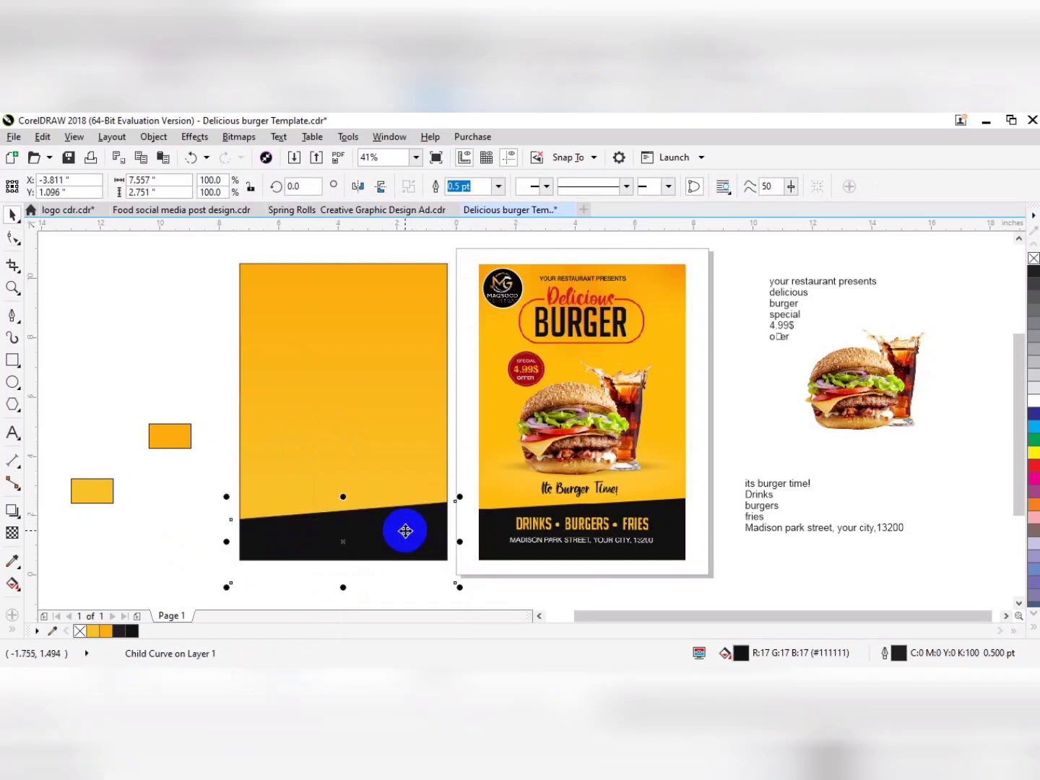
{"action": "left_click", "coordinate": [184, 529]}
Place the burger and drink image in the middle of the new flyer and enlarge it to about 5.709 in wide.
{"action": "left_click_drag", "start_coordinate": [833, 389], "coordinate": [373, 413]}
{"action": "left_click_drag", "start_coordinate": [420, 341], "coordinate": [432, 329]}
{"action": "left_click", "coordinate": [381, 390]}
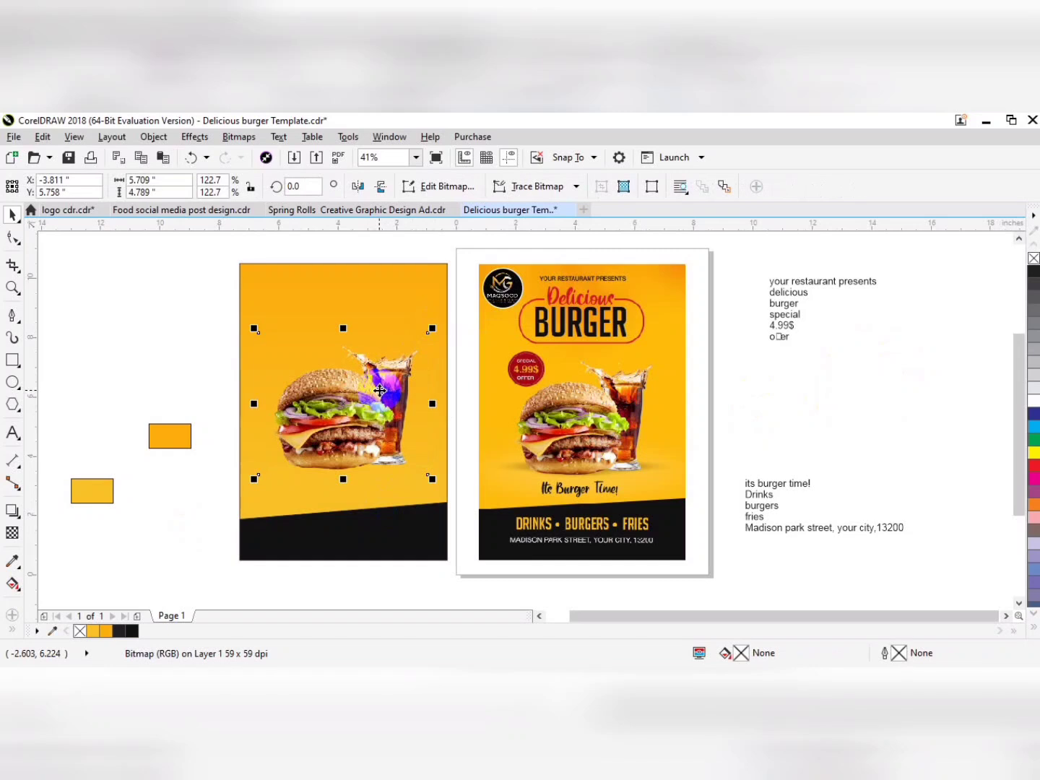
Break the lower text block into separate lines and place "its burger time!" beneath the burger on the new flyer.
{"action": "left_click", "coordinate": [779, 486]}
{"action": "key", "text": "ctrl+k"}
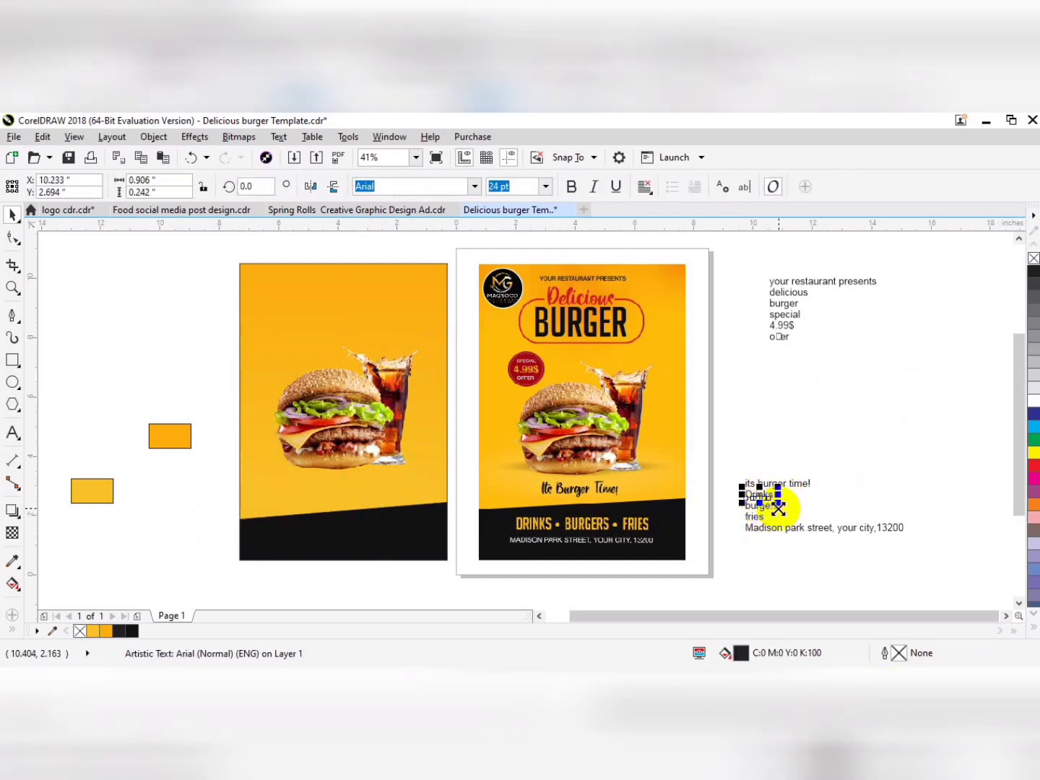
{"action": "left_click_drag", "start_coordinate": [815, 473], "coordinate": [392, 475]}
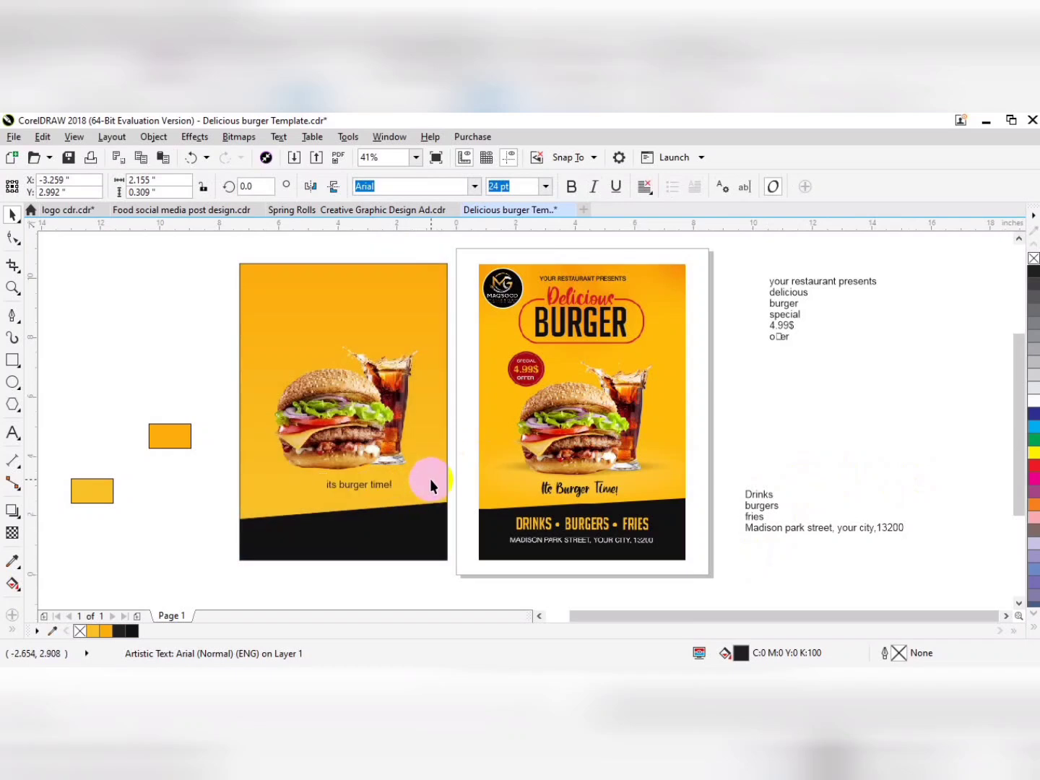
Set "its burger time!" in Bodoni Bd BT and enlarge it to about 60 pt beneath the burger.
{"action": "left_click", "coordinate": [475, 187]}
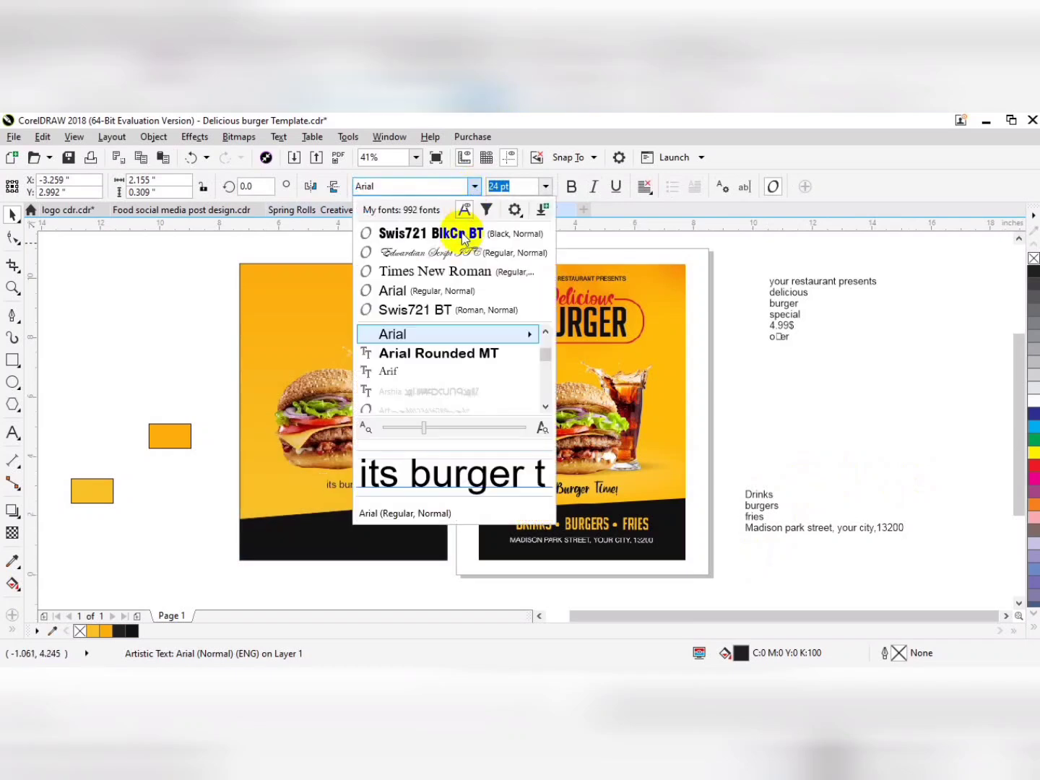
{"action": "scroll", "coordinate": [420, 343], "scroll_direction": "down", "scroll_amount": 5}
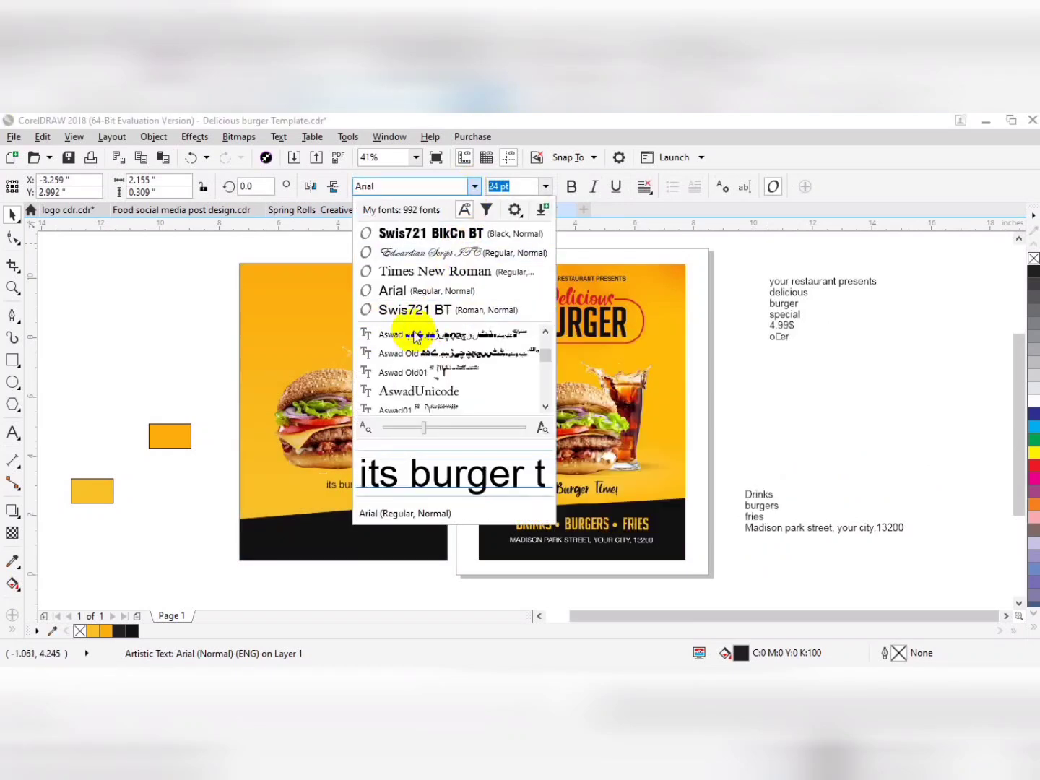
{"action": "scroll", "coordinate": [426, 335], "scroll_direction": "down", "scroll_amount": 3}
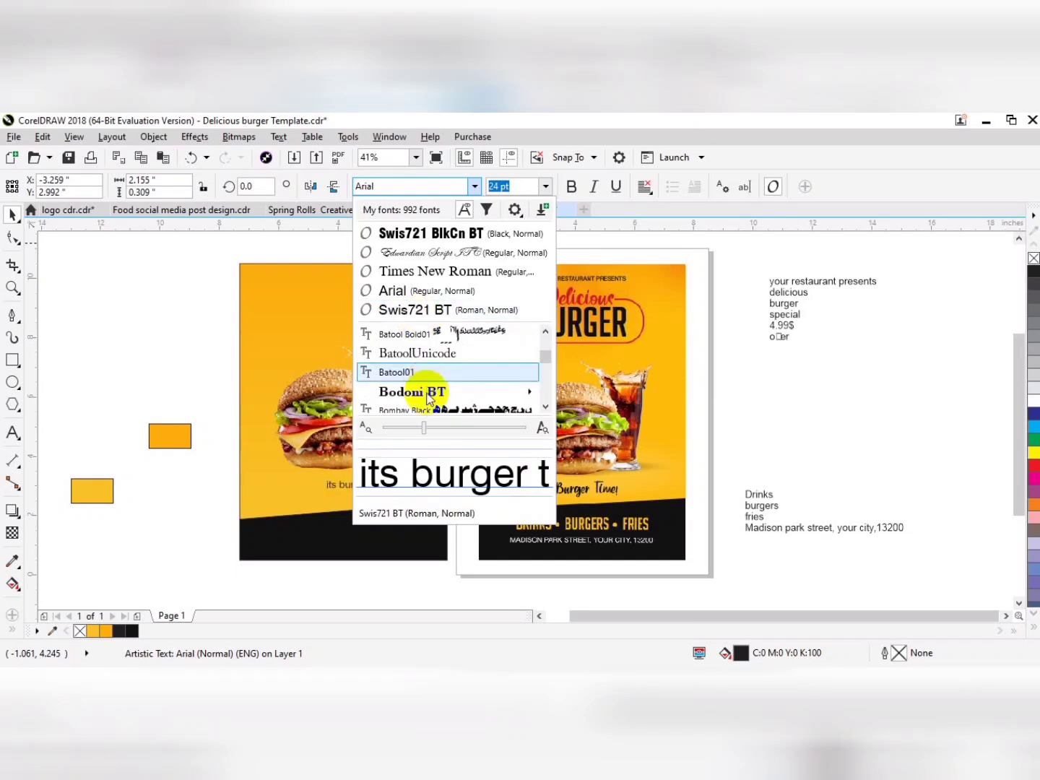
{"action": "left_click", "coordinate": [323, 538]}
{"action": "left_click_drag", "start_coordinate": [321, 496], "coordinate": [340, 516]}
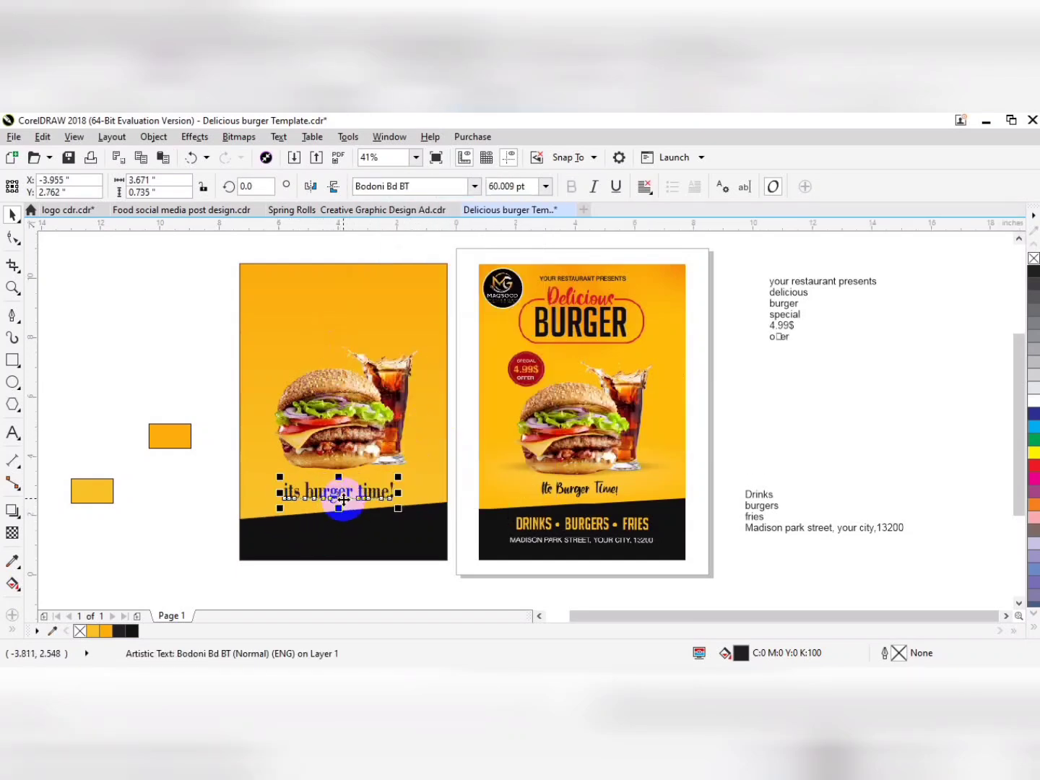
Change the "its burger time!" line to title case.
{"action": "left_click", "coordinate": [278, 136]}
{"action": "left_click", "coordinate": [304, 503]}
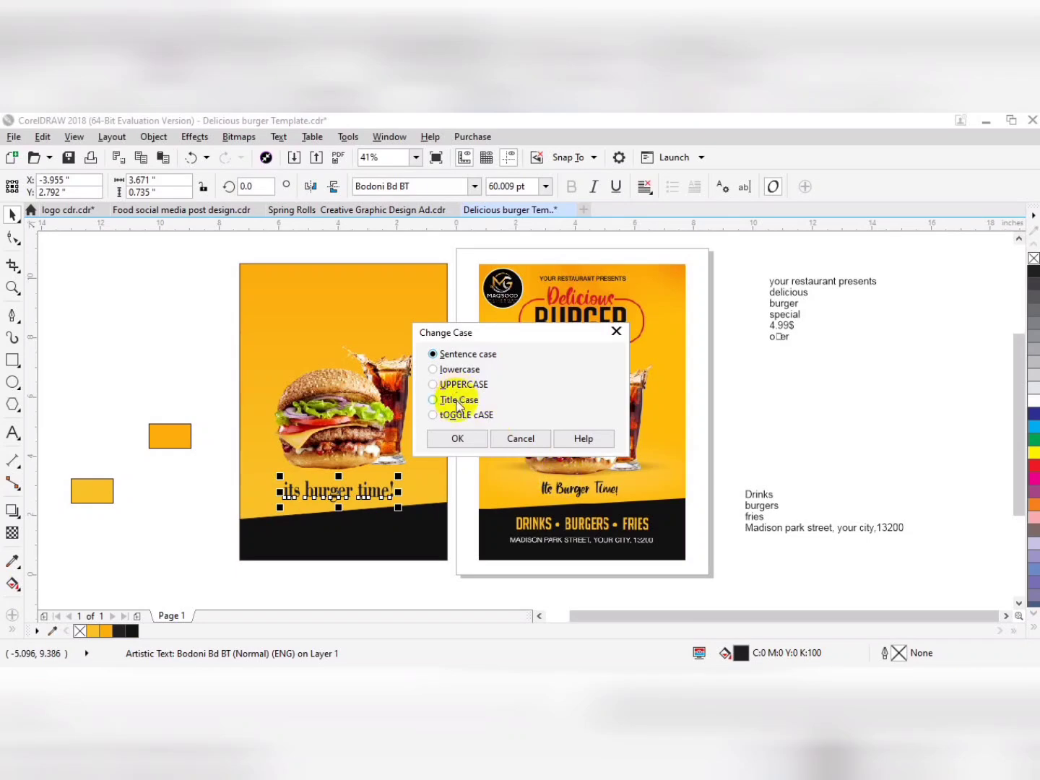
{"action": "left_click", "coordinate": [457, 401]}
{"action": "left_click", "coordinate": [454, 441]}
Move the lines "Drinks", "burgers" and "fries" beside the new flyer's black band and change them to uppercase.
{"action": "left_click", "coordinate": [406, 525], "text": "shift"}
{"action": "left_click_drag", "start_coordinate": [727, 528], "coordinate": [182, 529]}
{"action": "left_click", "coordinate": [277, 137]}
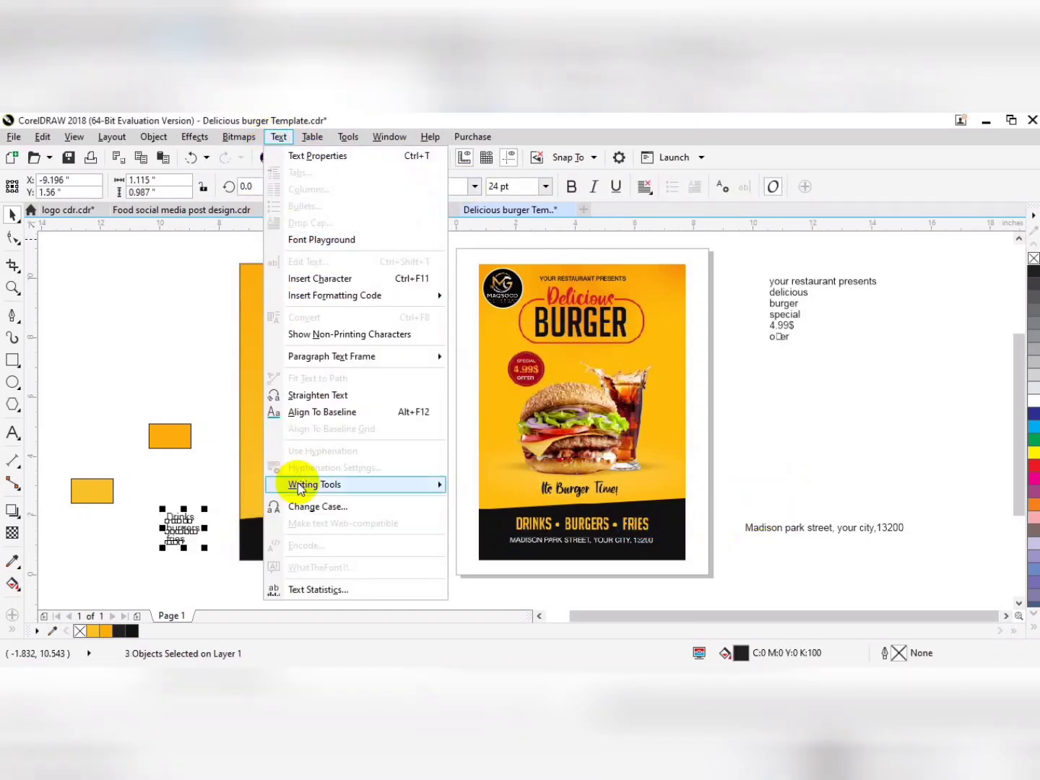
{"action": "left_click", "coordinate": [302, 504]}
{"action": "left_click", "coordinate": [433, 385]}
{"action": "left_click", "coordinate": [457, 439]}
Set the DRINKS, BURGERS and FRIES lines in Swis721 BlkCn BT.
{"action": "left_click", "coordinate": [473, 185]}
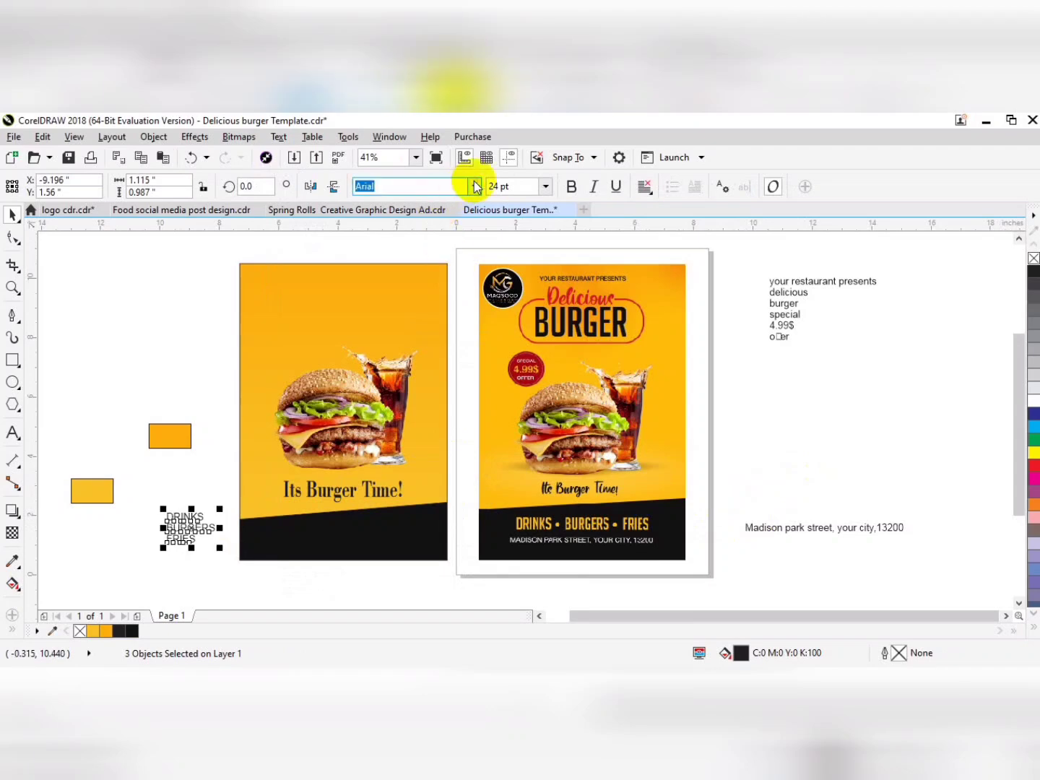
{"action": "left_click", "coordinate": [454, 249]}
{"action": "left_click", "coordinate": [189, 561]}
Place a copy of the reference's round logo near the upper-left corner of the new flyer.
{"action": "key", "text": "F2"}
{"action": "left_click_drag", "start_coordinate": [487, 458], "coordinate": [137, 612]}
{"action": "left_click_drag", "start_coordinate": [547, 295], "coordinate": [424, 458]}
{"action": "left_click_drag", "start_coordinate": [565, 321], "coordinate": [530, 422]}
{"action": "scroll", "coordinate": [633, 344], "scroll_direction": "down", "scroll_amount": 1}
{"action": "left_click_drag", "start_coordinate": [634, 344], "coordinate": [296, 412]}
Break the upper text block into separate lines and move the new flyer's round logo slightly lower.
{"action": "left_click", "coordinate": [794, 394]}
{"action": "key", "text": "ctrl+k"}
{"action": "key", "text": "F2"}
{"action": "left_click_drag", "start_coordinate": [222, 334], "coordinate": [806, 511]}
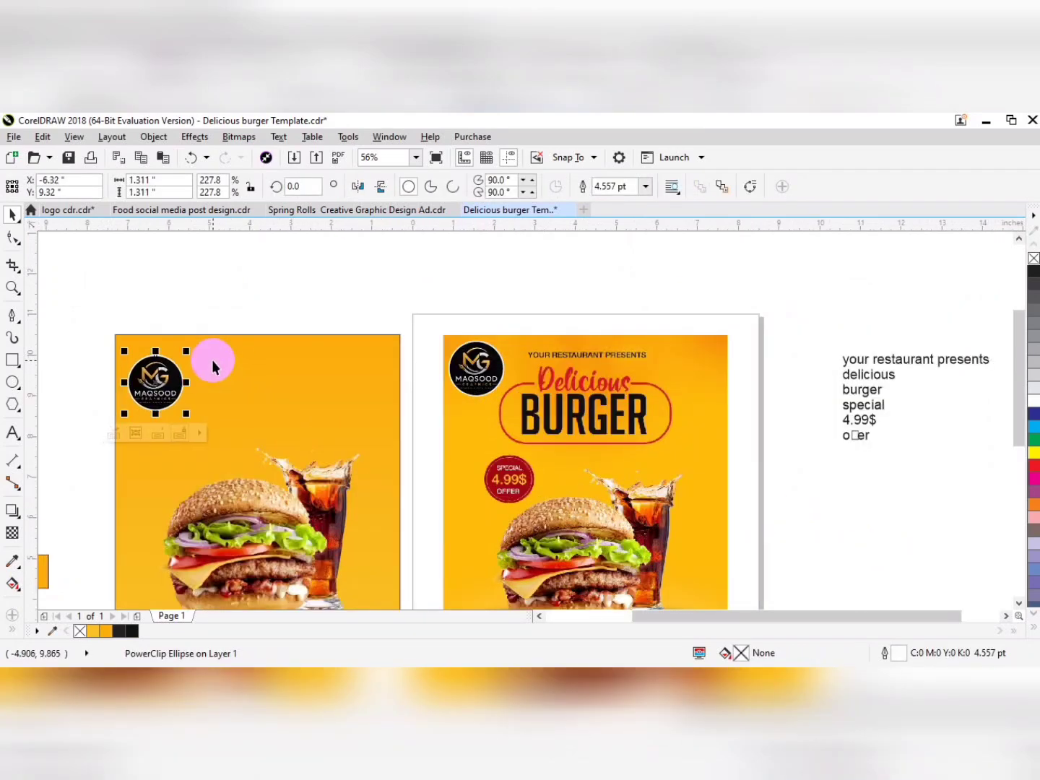
{"action": "left_click_drag", "start_coordinate": [156, 375], "coordinate": [154, 383]}
Move "your restaurant presents" to the top of the new flyer and set it in Swis721 BlkCn BT.
{"action": "left_click_drag", "start_coordinate": [935, 363], "coordinate": [314, 391]}
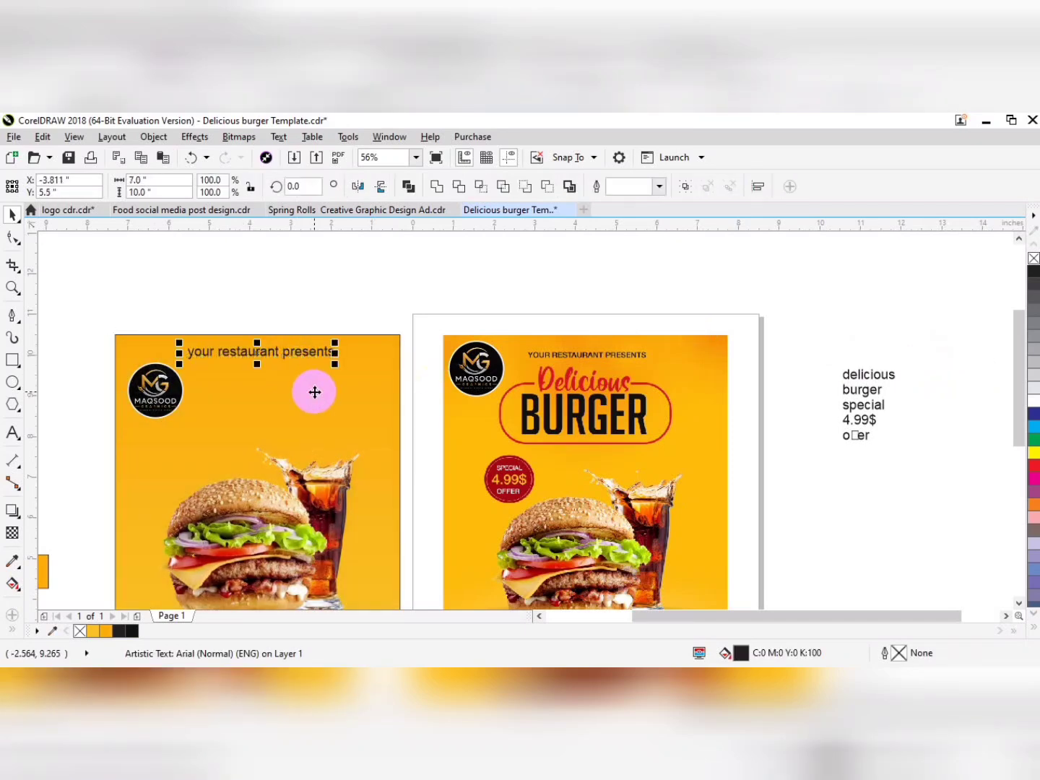
{"action": "left_click", "coordinate": [475, 185]}
{"action": "left_click", "coordinate": [434, 232]}
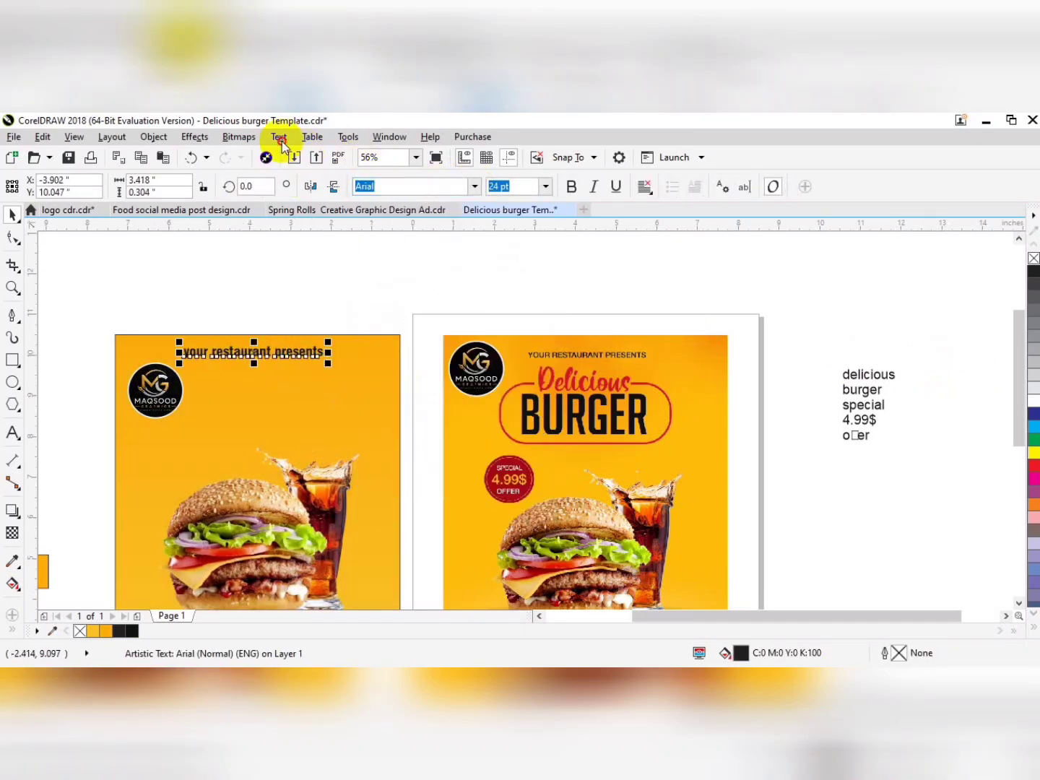
Change "your restaurant presents" to uppercase and centre it horizontally on the flyer background.
{"action": "left_click", "coordinate": [279, 136]}
{"action": "left_click", "coordinate": [315, 504]}
{"action": "left_click", "coordinate": [455, 389]}
{"action": "left_click", "coordinate": [457, 438]}
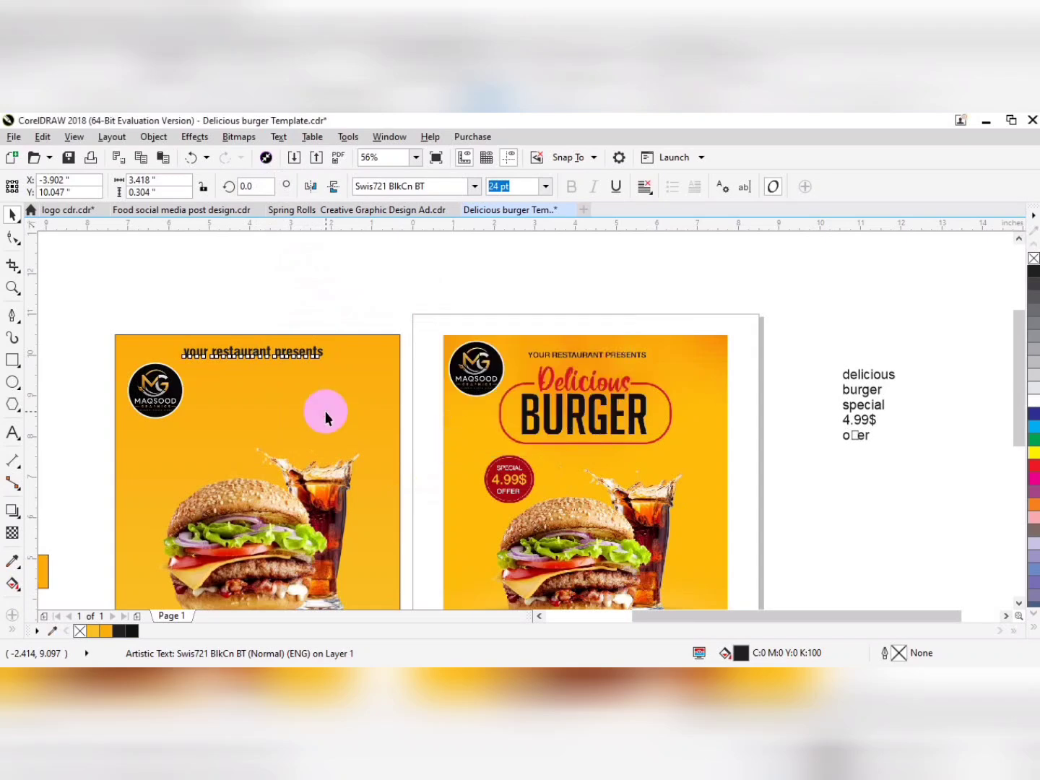
{"action": "left_click", "coordinate": [325, 412], "text": "shift"}
{"action": "key", "text": "c"}
{"action": "left_click", "coordinate": [291, 492]}
{"action": "left_click_drag", "start_coordinate": [293, 491], "coordinate": [270, 386]}
{"action": "right_click", "coordinate": [273, 377]}
{"action": "left_click", "coordinate": [315, 225]}
{"action": "left_click", "coordinate": [299, 497]}
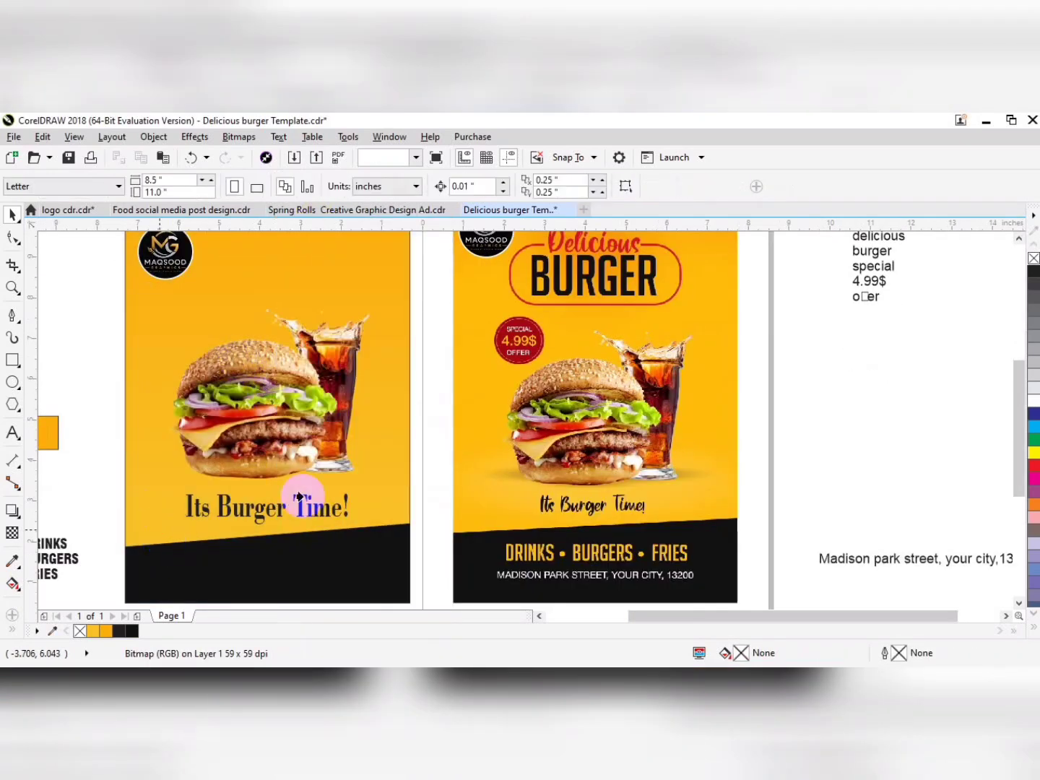
Draw a rectangle about 3.672 by 1.386 in above the burger and round its corners fully to 0.693 in.
{"action": "scroll", "coordinate": [373, 369], "scroll_direction": "up", "scroll_amount": 3}
{"action": "left_click", "coordinate": [13, 360]}
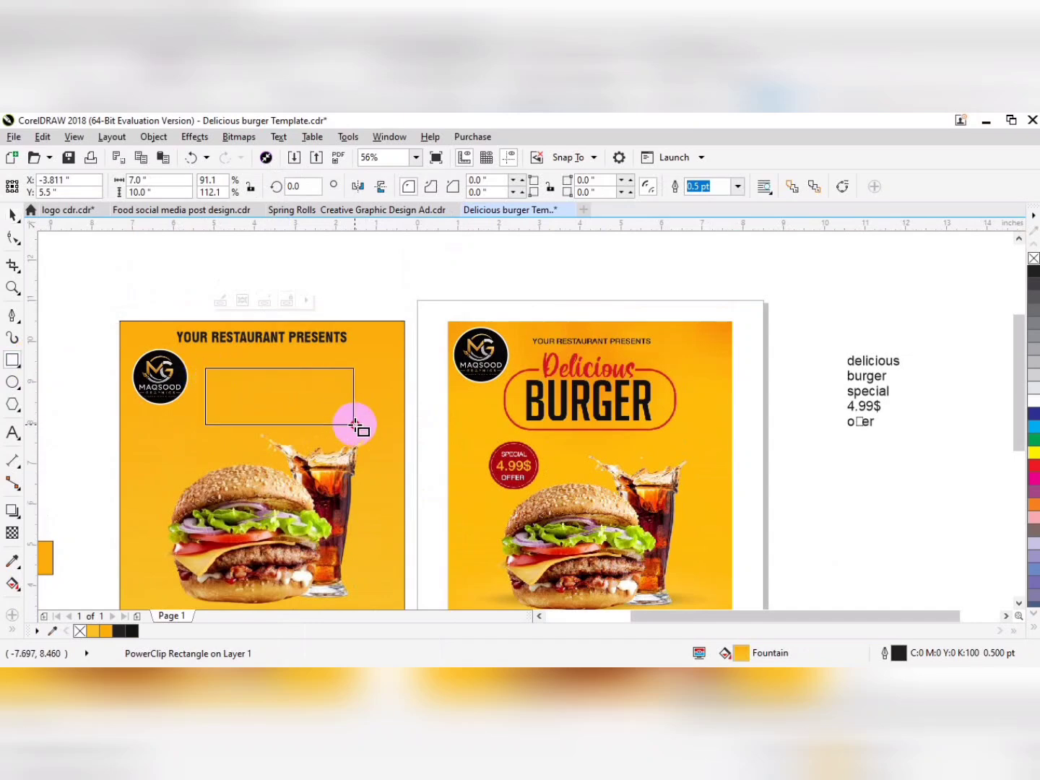
{"action": "left_click_drag", "start_coordinate": [354, 426], "coordinate": [355, 424]}
{"action": "key", "text": "F10"}
{"action": "left_click_drag", "start_coordinate": [348, 367], "coordinate": [390, 366]}
Give the rounded rectangle a red outline with a width of 4 pt.
{"action": "type", "text": "2"}
{"action": "key", "text": "Return"}
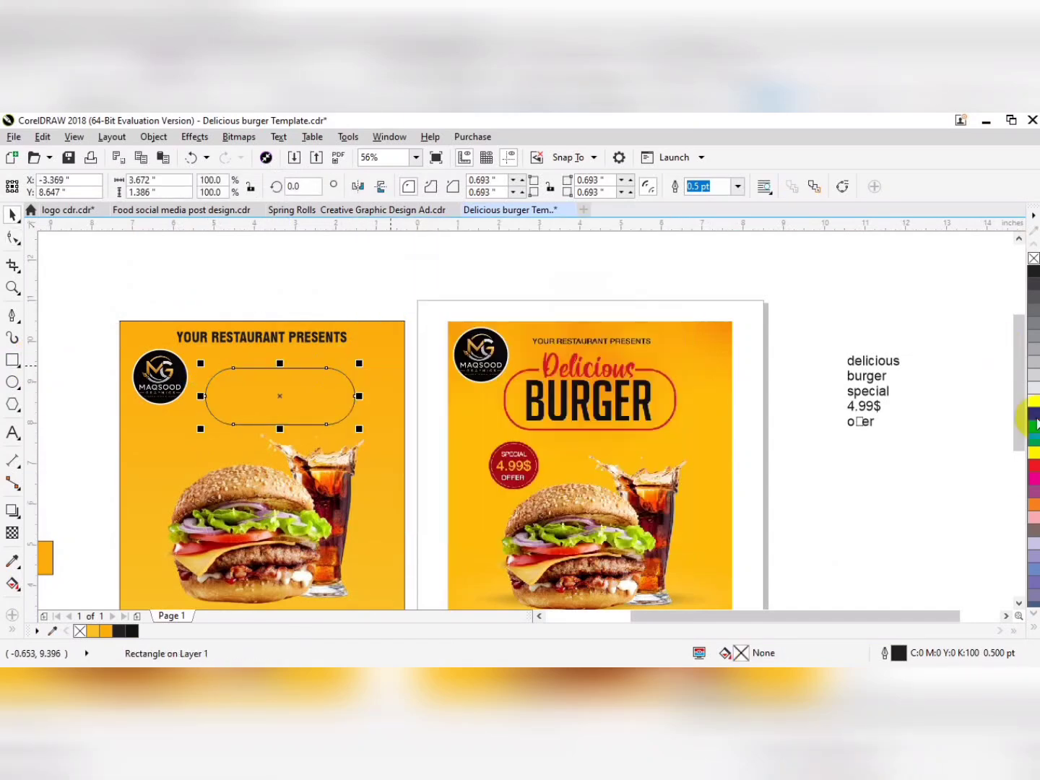
{"action": "key", "text": "F12"}
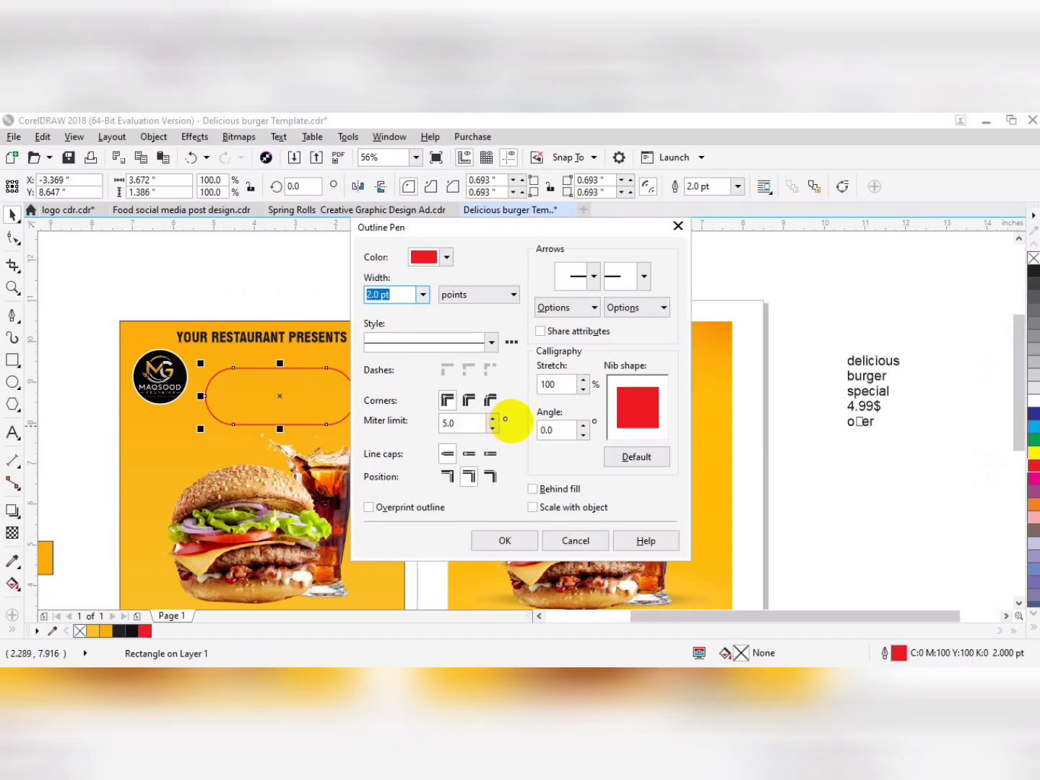
{"action": "type", "text": "4"}
{"action": "key", "text": "Return"}
Draw a strip about 2.454 by 0.09 in over the red frame's top edge with orange #FBAD0B fill and outline.
{"action": "key", "text": "F6"}
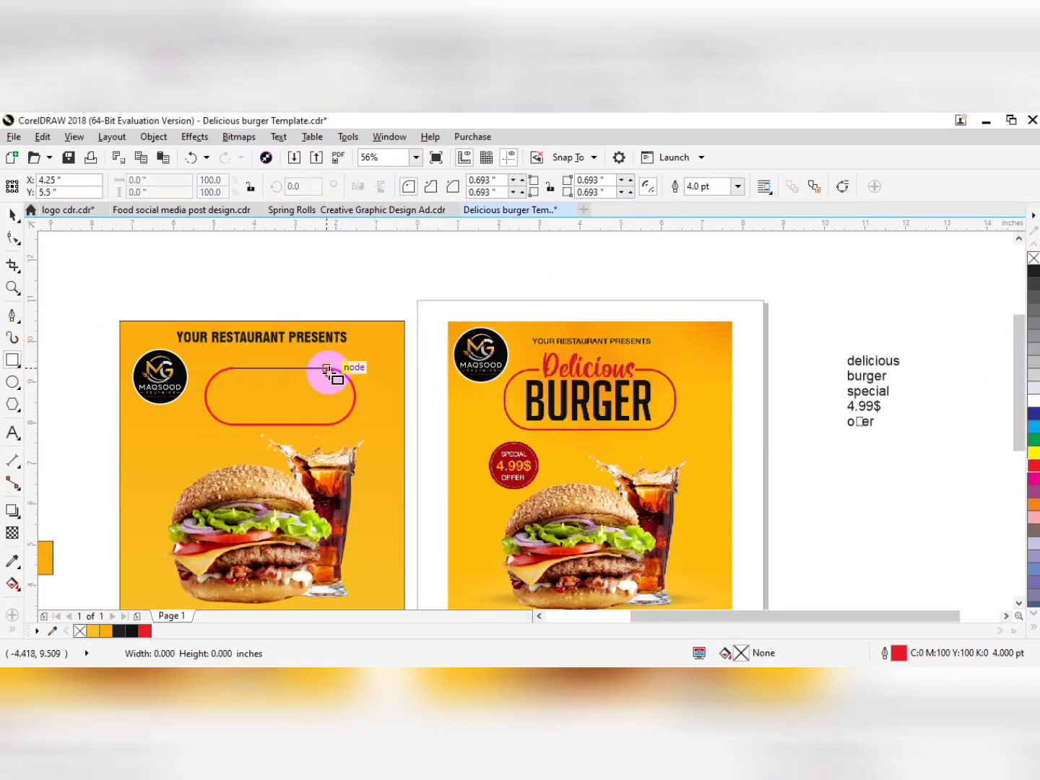
{"action": "left_click_drag", "start_coordinate": [358, 369], "coordinate": [357, 369]}
{"action": "scroll", "coordinate": [226, 400], "scroll_direction": "up", "scroll_amount": 4}
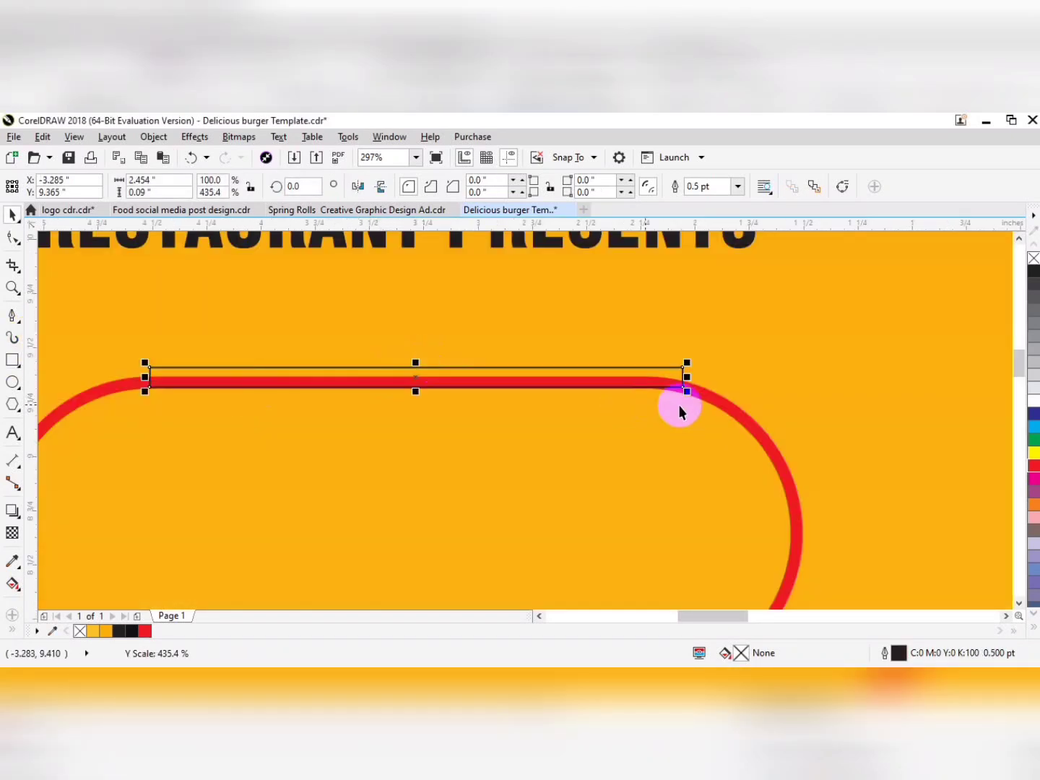
{"action": "key", "text": "space"}
{"action": "left_click", "coordinate": [107, 634]}
{"action": "right_click", "coordinate": [108, 634]}
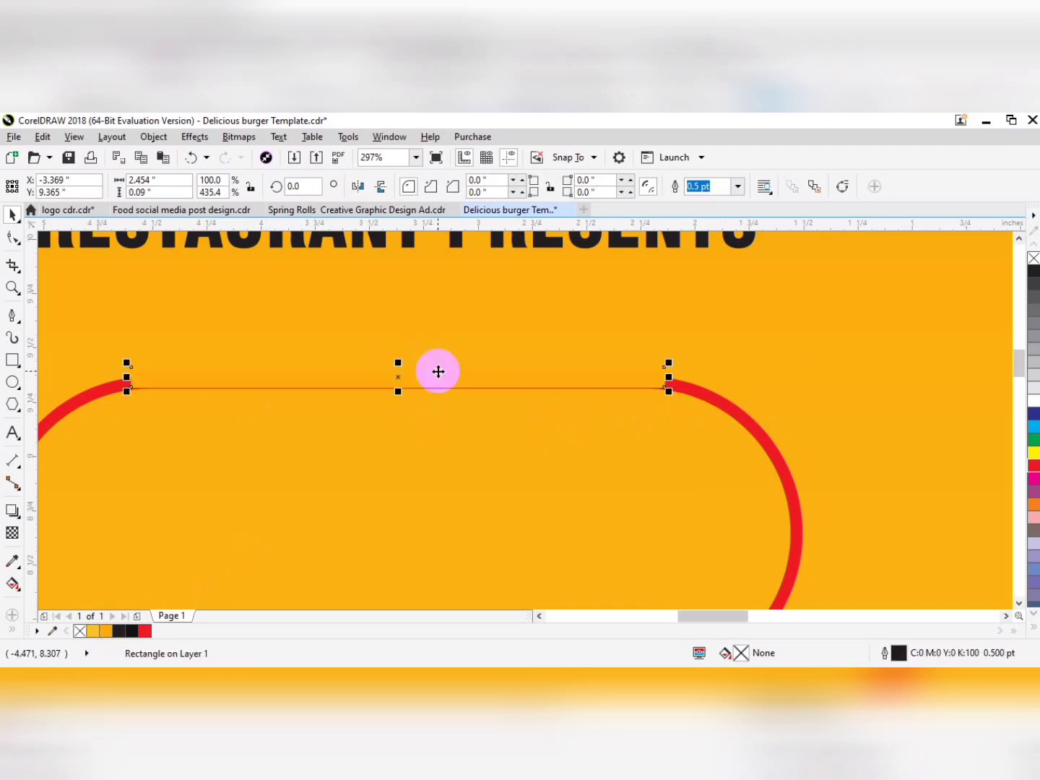
Extend the orange strip to about 0.137 in high and group it with the red rounded frame.
{"action": "left_click_drag", "start_coordinate": [398, 392], "coordinate": [398, 402]}
{"action": "scroll", "coordinate": [503, 393], "scroll_direction": "down", "scroll_amount": 4}
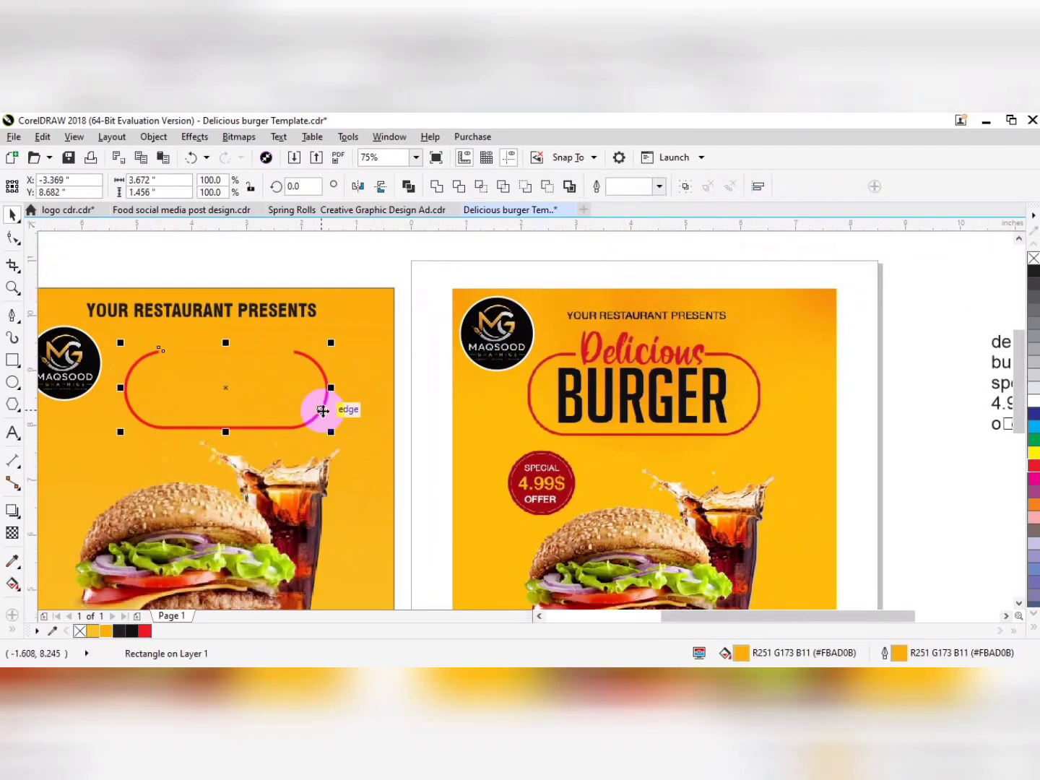
{"action": "key", "text": "ctrl+g"}
Change the separate "burger" text line to uppercase.
{"action": "left_click_drag", "start_coordinate": [699, 384], "coordinate": [636, 385]}
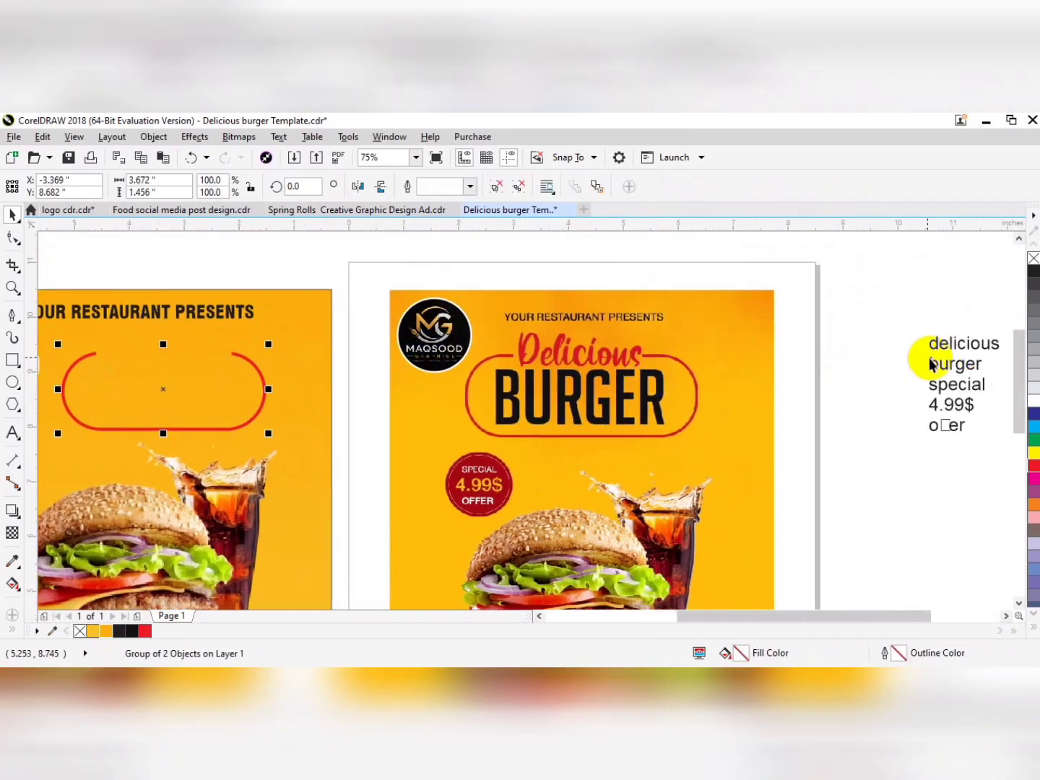
{"action": "left_click", "coordinate": [932, 363]}
{"action": "left_click", "coordinate": [278, 137]}
{"action": "left_click", "coordinate": [293, 507]}
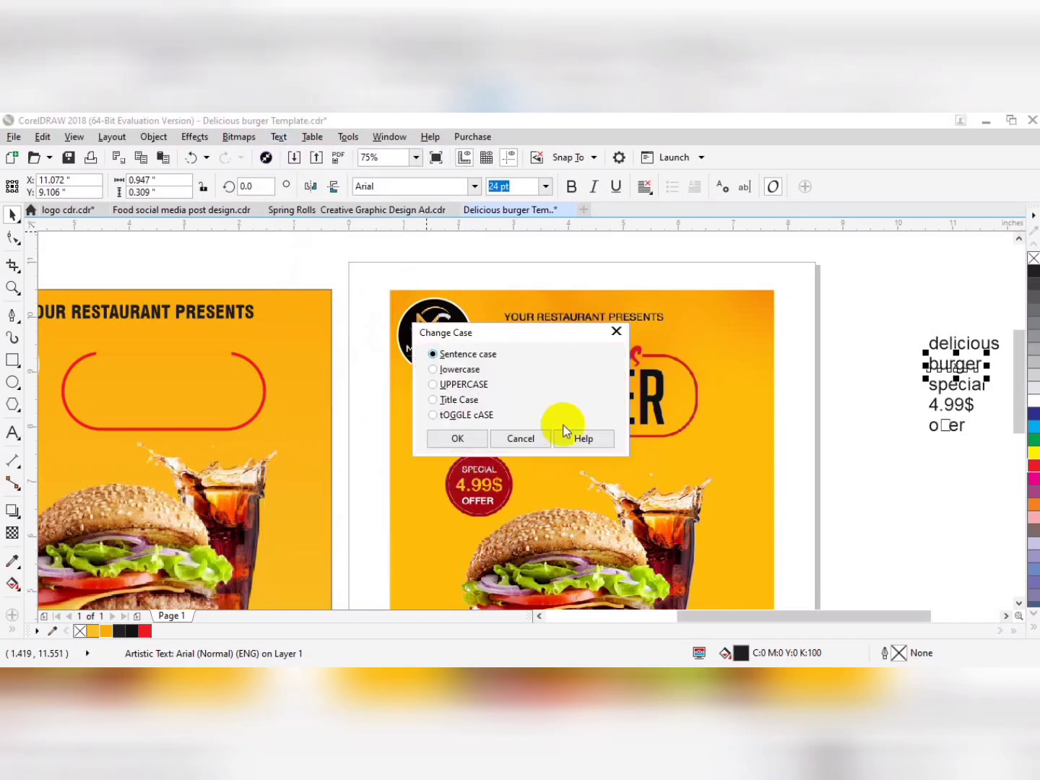
{"action": "left_click", "coordinate": [457, 439]}
Set BURGER in Swis721 BlkCn BT and move it inside the red rounded frame on the new flyer.
{"action": "left_click", "coordinate": [475, 186]}
{"action": "left_click", "coordinate": [427, 232]}
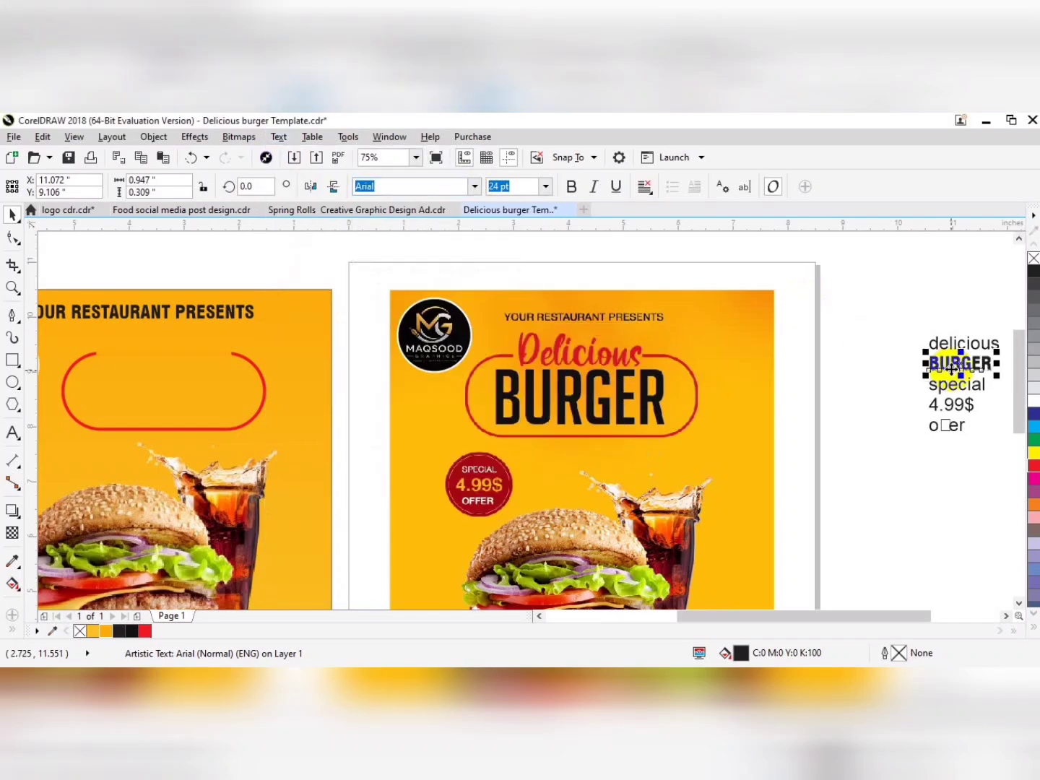
{"action": "left_click_drag", "start_coordinate": [936, 362], "coordinate": [141, 386]}
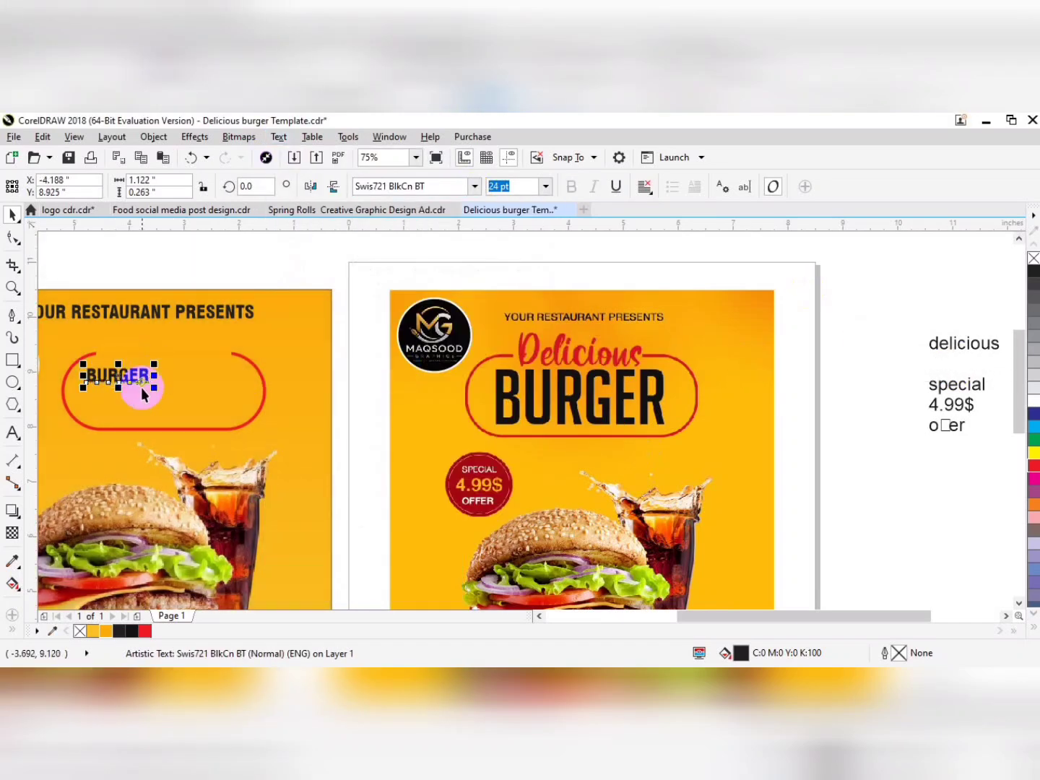
Enlarge BURGER to about 2.905 by 0.936 in and centre it inside the red rounded frame.
{"action": "left_click_drag", "start_coordinate": [230, 441], "coordinate": [233, 441]}
{"action": "left_click_drag", "start_coordinate": [167, 413], "coordinate": [167, 428]}
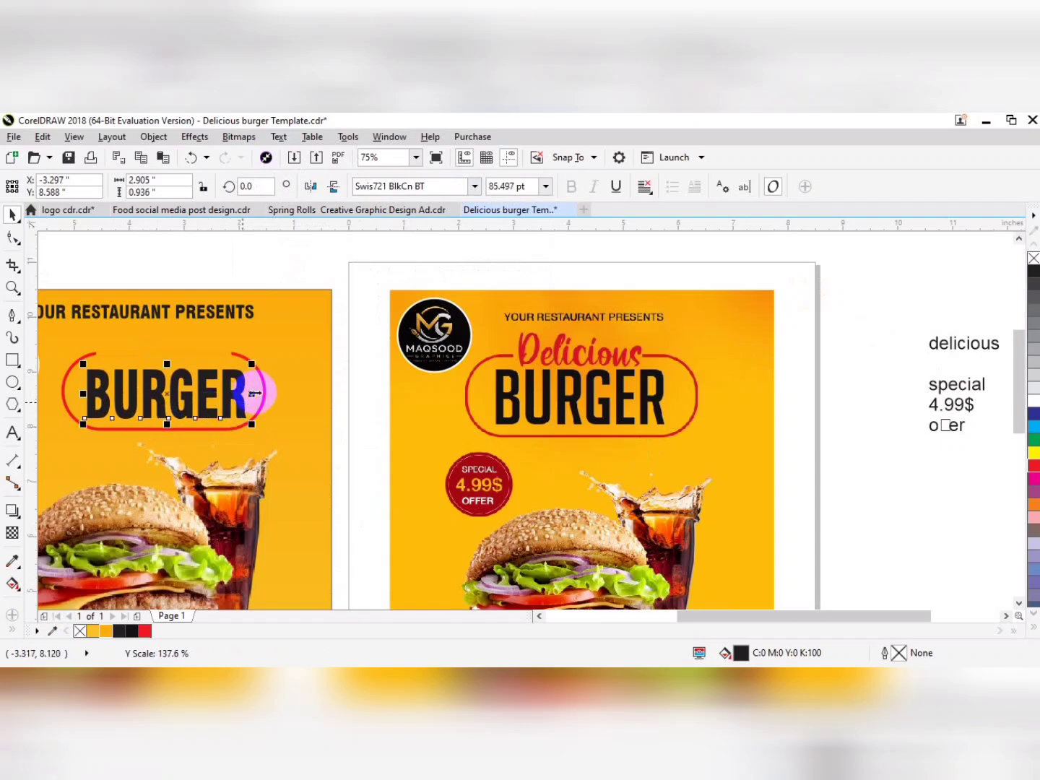
{"action": "left_click", "coordinate": [263, 396], "text": "shift"}
Set the "delicious" text line in Edwardian Script ITC and capitalise its first letter.
{"action": "left_click", "coordinate": [940, 347]}
{"action": "left_click", "coordinate": [475, 186]}
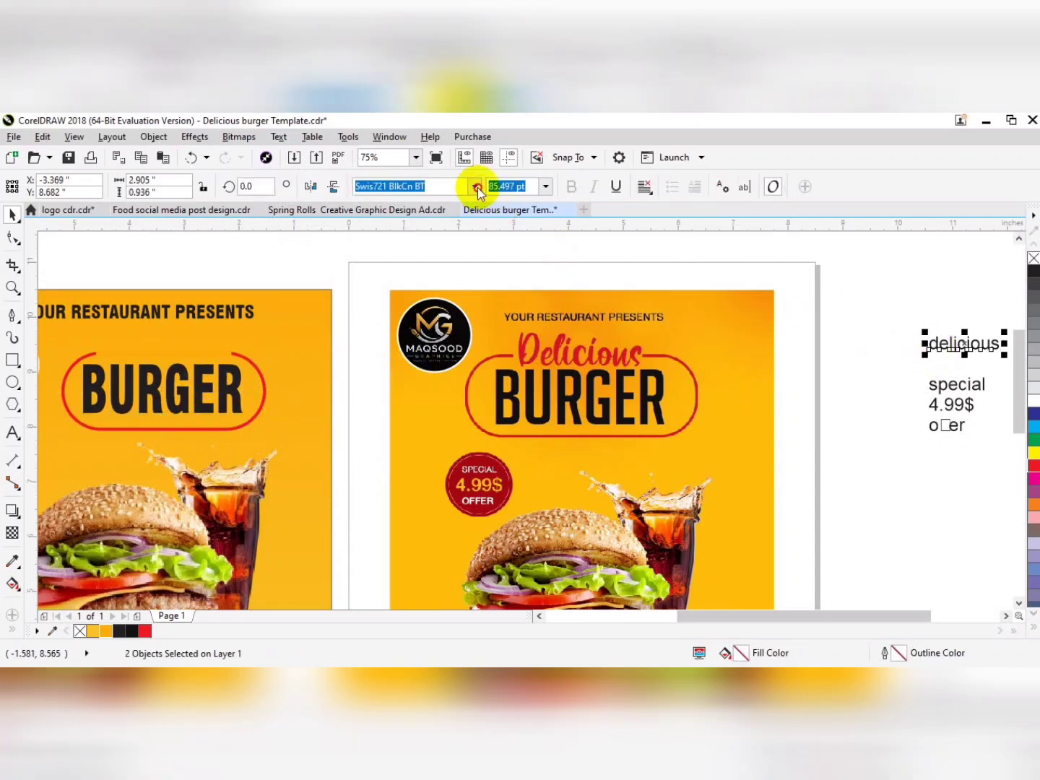
{"action": "left_click", "coordinate": [476, 186]}
{"action": "left_click", "coordinate": [452, 272]}
{"action": "left_click", "coordinate": [278, 137]}
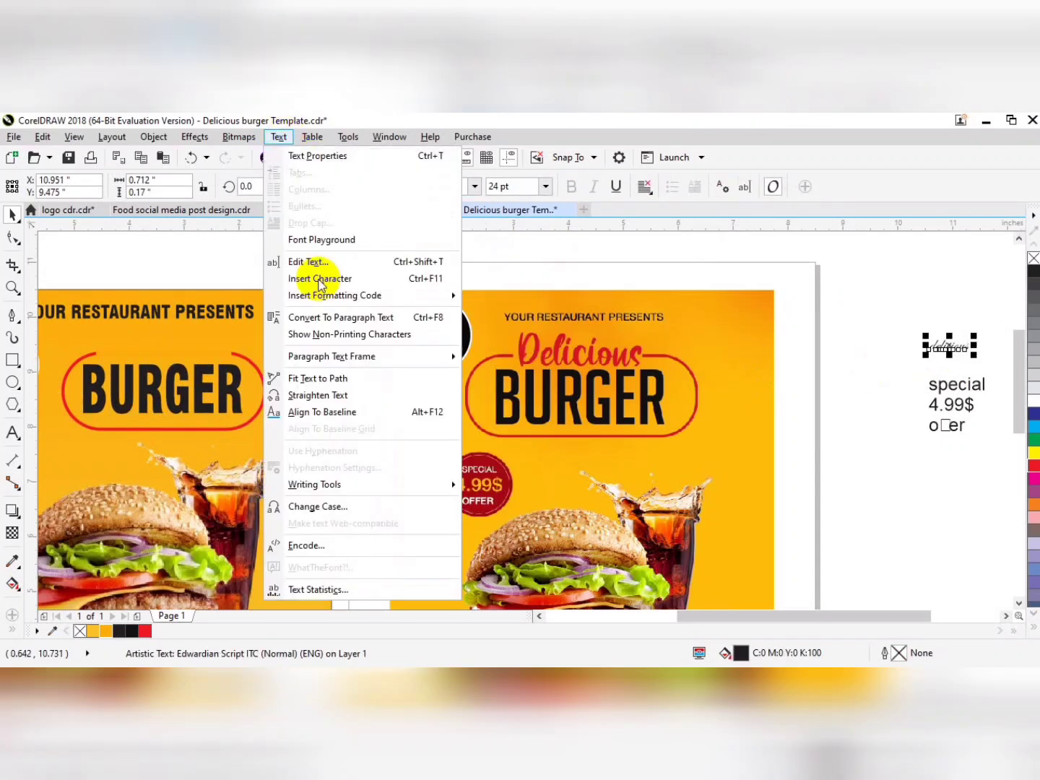
{"action": "left_click", "coordinate": [318, 506]}
{"action": "left_click", "coordinate": [456, 397]}
{"action": "left_click", "coordinate": [457, 436]}
Move Delicious above BURGER on the new flyer and enlarge it to about 1.773 by 0.457 in.
{"action": "left_click_drag", "start_coordinate": [845, 374], "coordinate": [153, 351]}
{"action": "key", "text": "F2"}
{"action": "left_click_drag", "start_coordinate": [359, 268], "coordinate": [16, 505]}
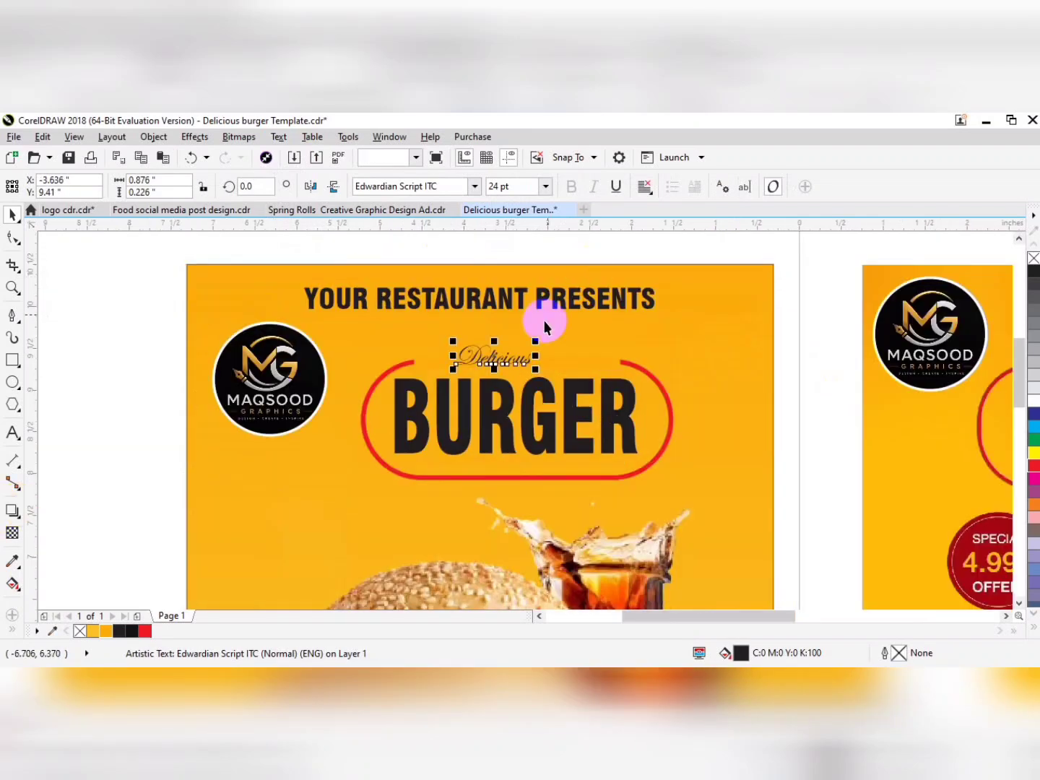
{"action": "left_click_drag", "start_coordinate": [536, 342], "coordinate": [599, 313]}
{"action": "key", "text": "Left"}
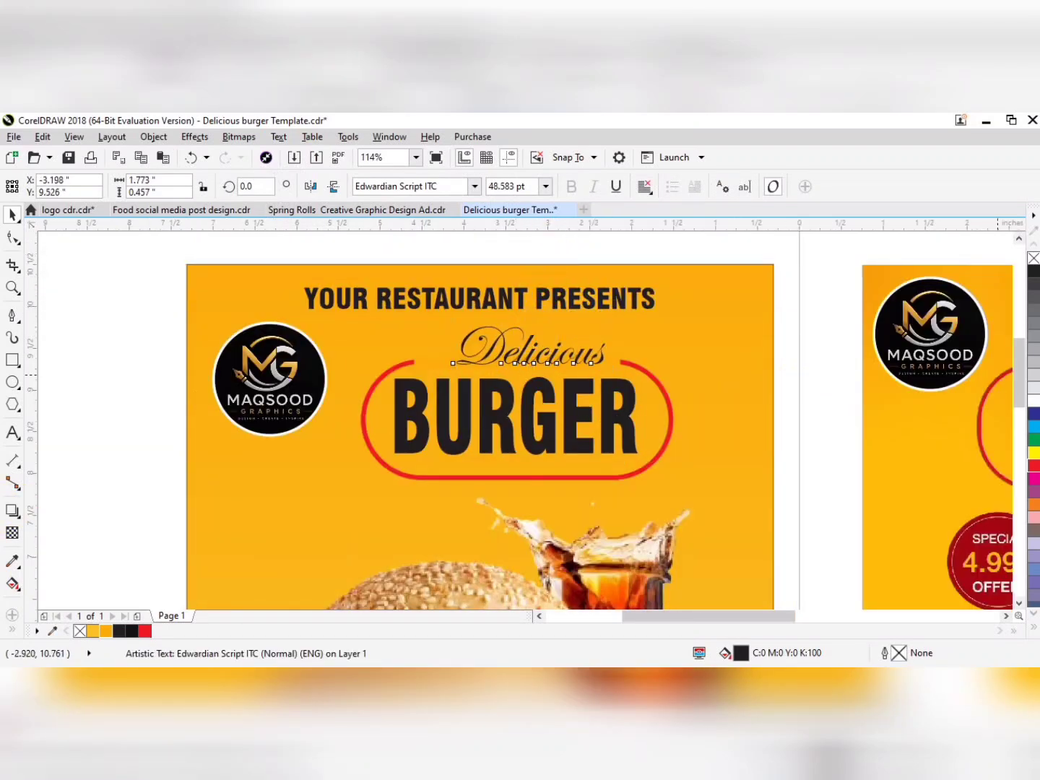
{"action": "key", "text": "Left"}
Give Delicious a red fill and outline and centre it over BURGER at about 0.491 in high.
{"action": "left_click", "coordinate": [1033, 466]}
{"action": "right_click", "coordinate": [1034, 466]}
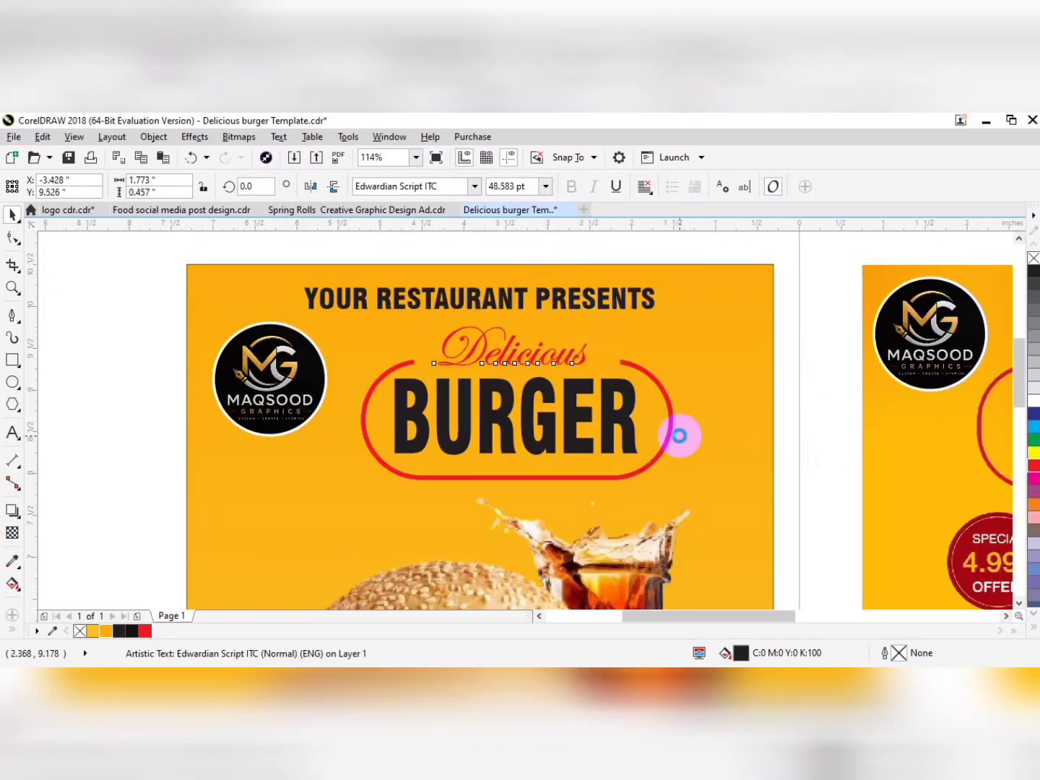
{"action": "left_click", "coordinate": [632, 398], "text": "shift"}
{"action": "key", "text": "c"}
{"action": "left_click", "coordinate": [573, 361]}
{"action": "key", "text": "F4"}
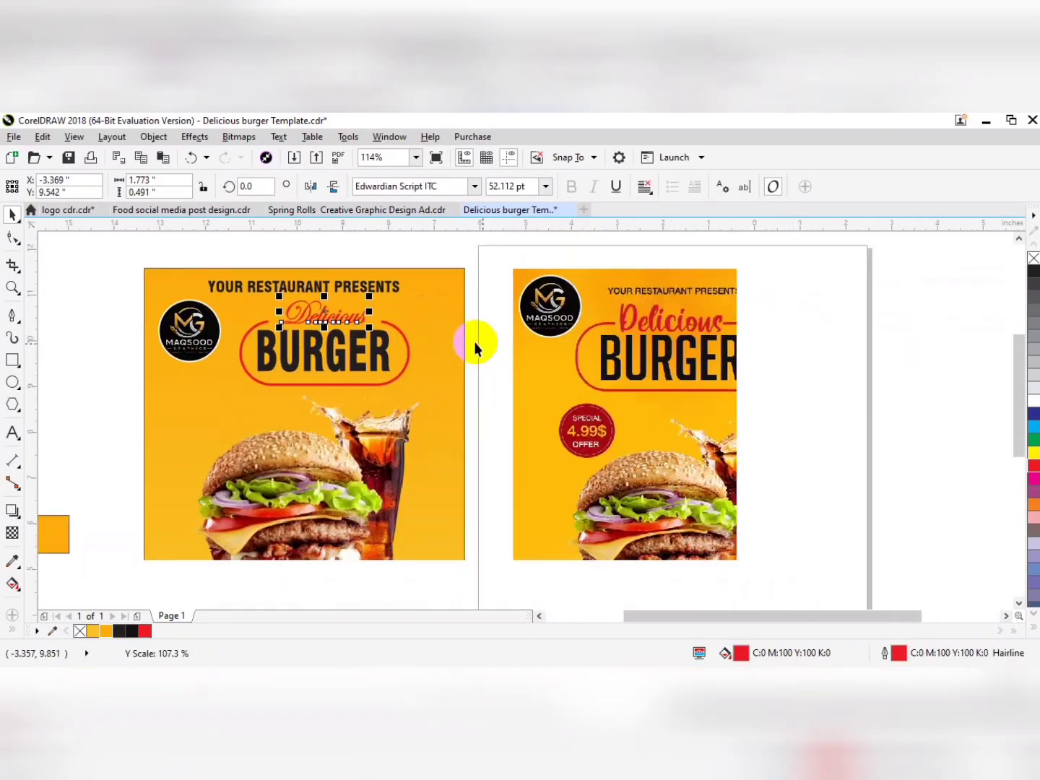
Draw a circle about 1.233 in across below the logo and fill it with the reference badge's dark red #A40710.
{"action": "left_click_drag", "start_coordinate": [164, 393], "coordinate": [219, 449]}
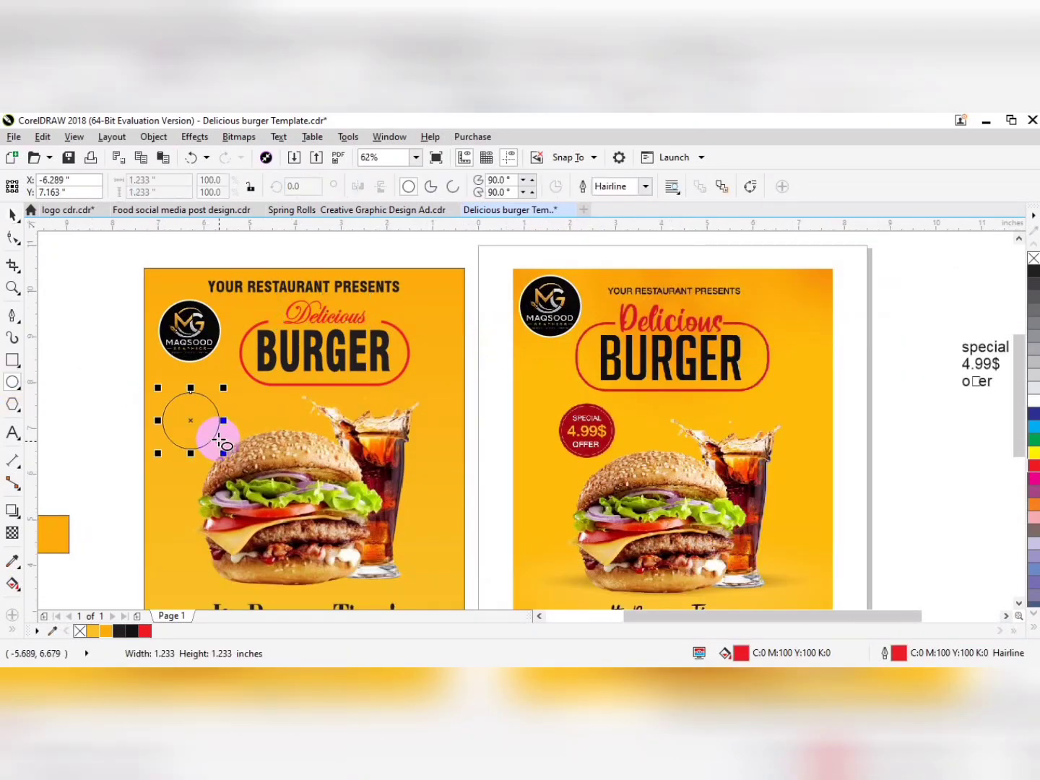
{"action": "left_click", "coordinate": [12, 561]}
{"action": "left_click", "coordinate": [577, 415]}
{"action": "left_click", "coordinate": [210, 421]}
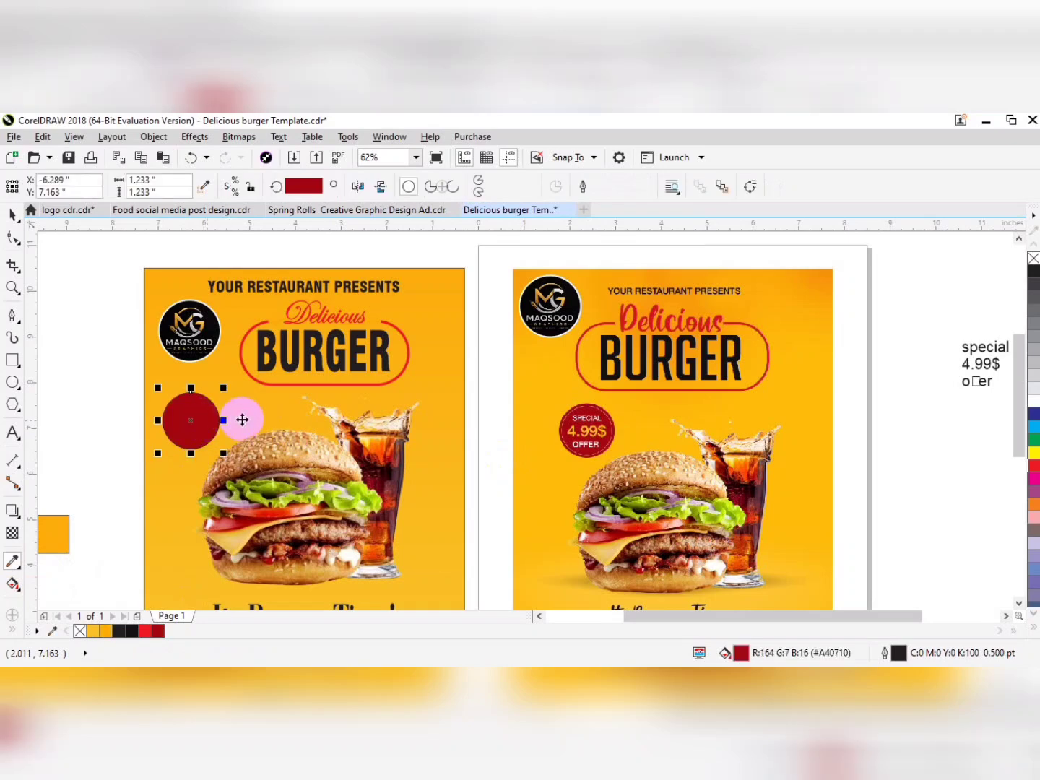
Add a concentric dark red copy of the badge circle about 1.331 in across, without an outline.
{"action": "key", "text": "z"}
{"action": "left_click_drag", "start_coordinate": [418, 367], "coordinate": [51, 528]}
{"action": "left_click_drag", "start_coordinate": [491, 289], "coordinate": [498, 276]}
{"action": "right_click", "coordinate": [82, 632]}
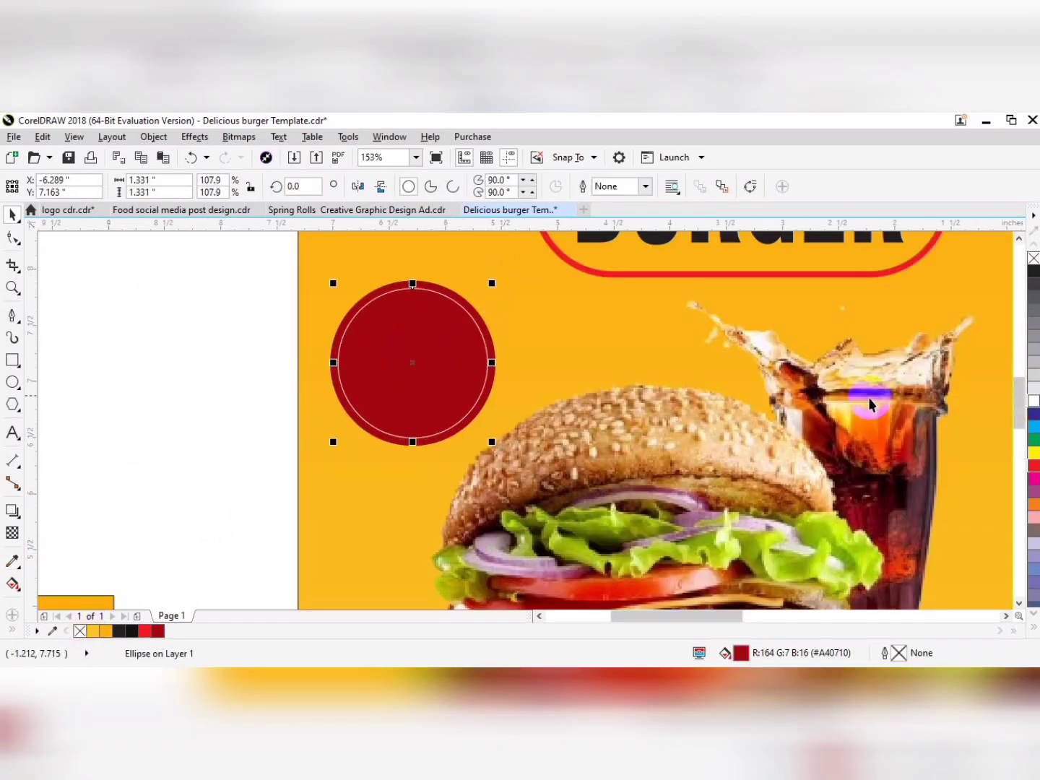
Give the inner badge circle a white dotted outline 2 pt wide.
{"action": "key", "text": "F12"}
{"action": "left_click", "coordinate": [463, 343]}
{"action": "left_click", "coordinate": [461, 367]}
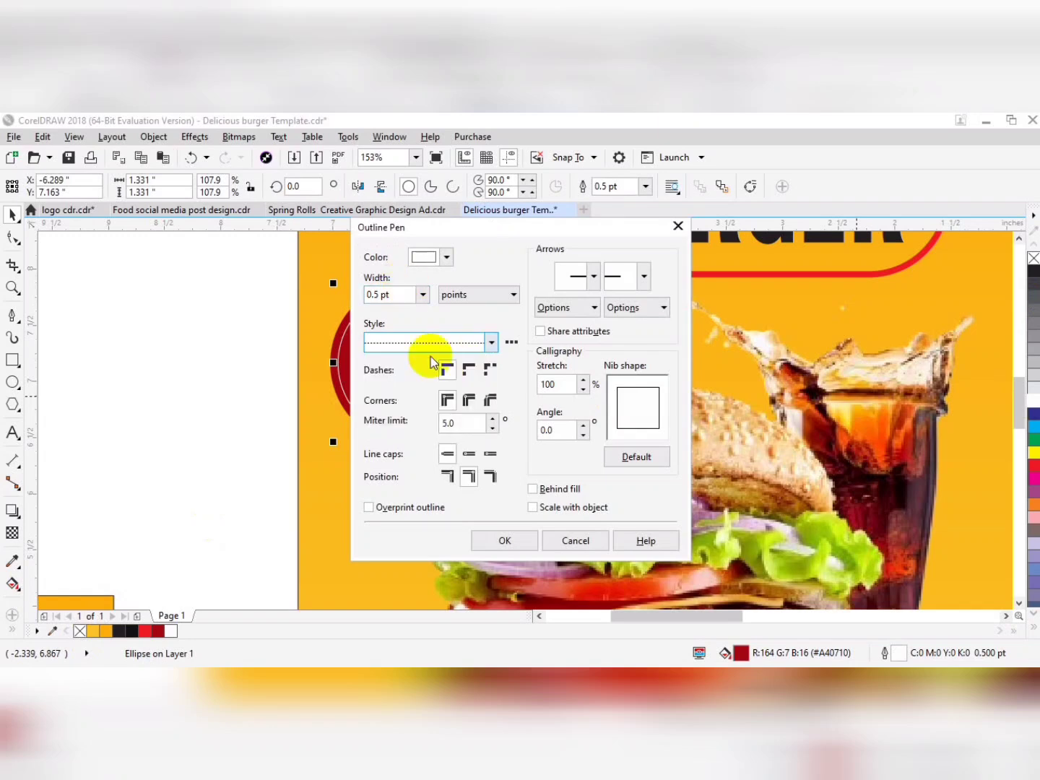
{"action": "double_click", "coordinate": [401, 295]}
{"action": "type", "text": "2"}
{"action": "key", "text": "Return"}
Change the special, 4.99$ and offer text lines to uppercase and bold.
{"action": "scroll", "coordinate": [414, 295], "scroll_direction": "down", "scroll_amount": 1}
{"action": "left_click_drag", "start_coordinate": [968, 342], "coordinate": [507, 347]}
{"action": "left_click_drag", "start_coordinate": [865, 332], "coordinate": [877, 397]}
{"action": "left_click_drag", "start_coordinate": [878, 397], "coordinate": [983, 279]}
{"action": "left_click", "coordinate": [282, 138]}
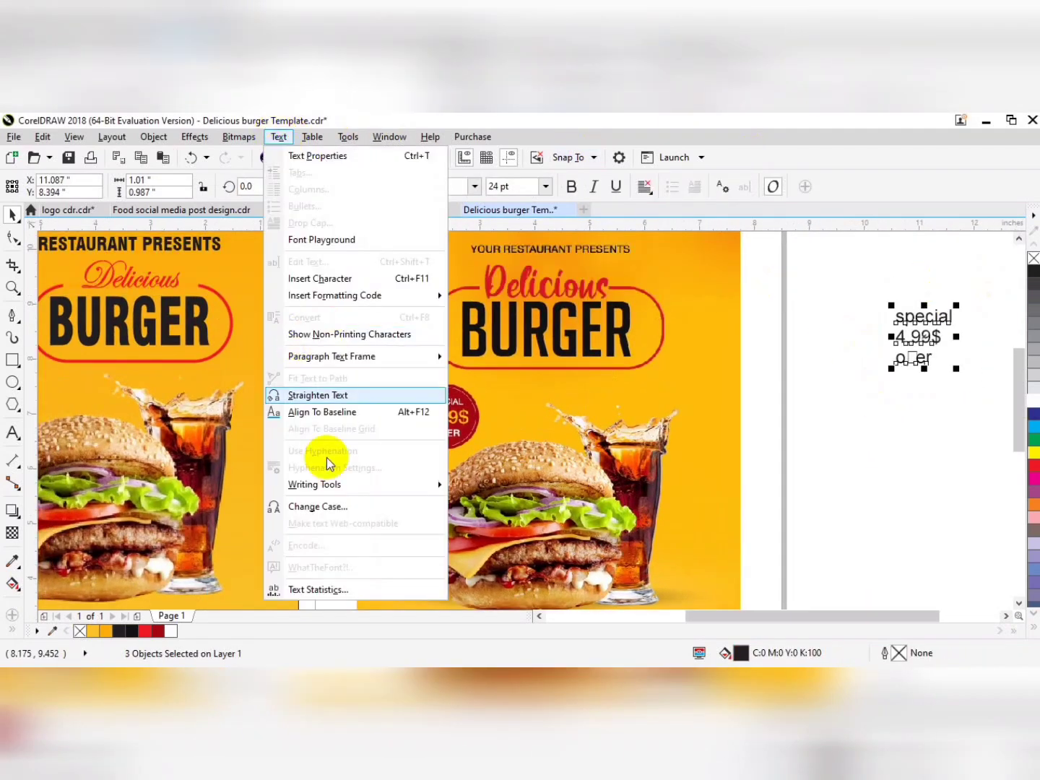
{"action": "left_click", "coordinate": [322, 507]}
{"action": "left_click", "coordinate": [468, 441]}
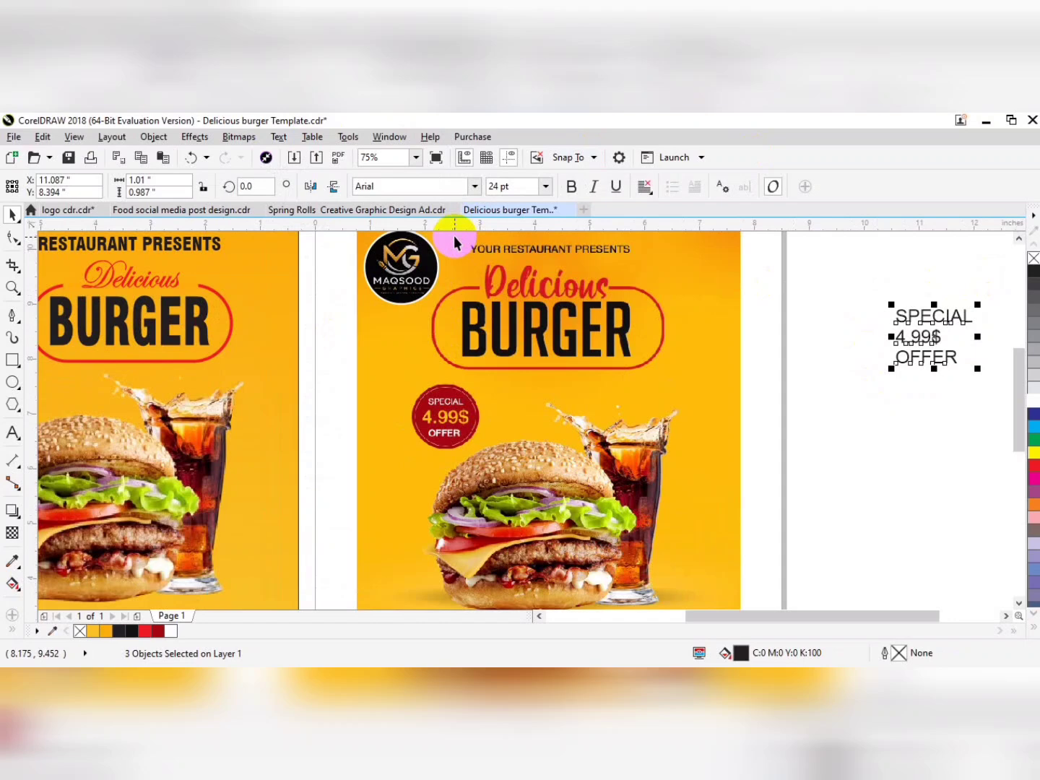
{"action": "left_click", "coordinate": [569, 187]}
Move the SPECIAL, 4.99$ and OFFER lines next to the red badge on the new flyer.
{"action": "scroll", "coordinate": [872, 342], "scroll_direction": "down", "scroll_amount": 1}
{"action": "left_click_drag", "start_coordinate": [939, 332], "coordinate": [387, 363]}
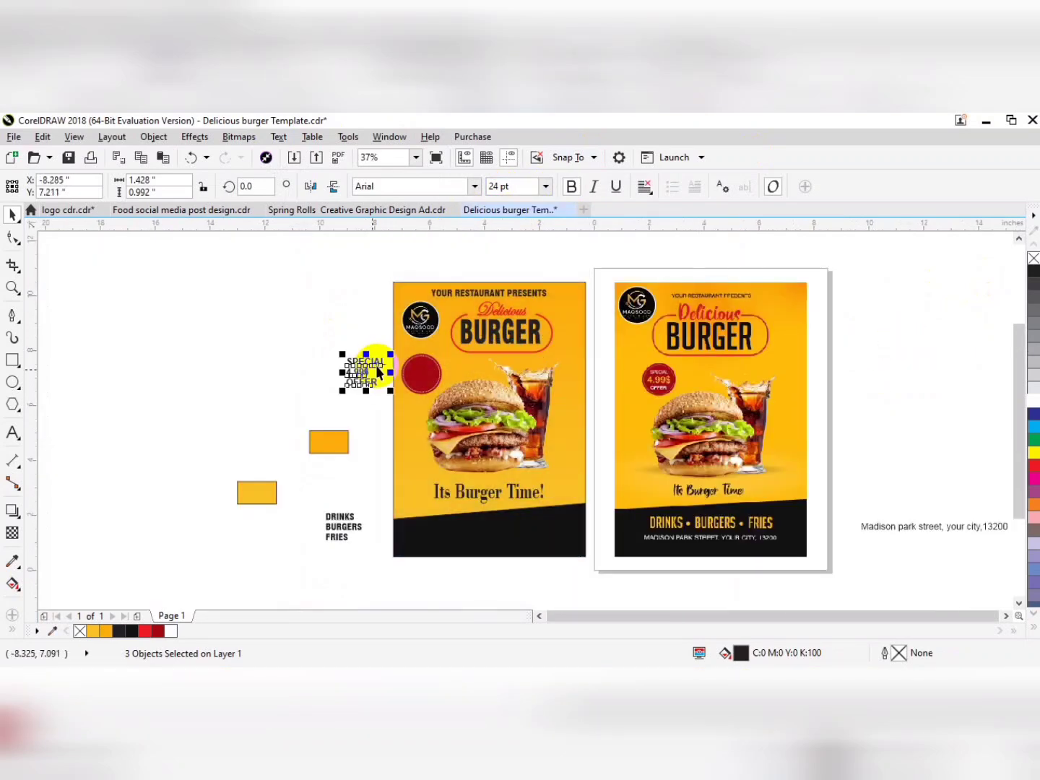
{"action": "scroll", "coordinate": [355, 419], "scroll_direction": "up", "scroll_amount": 2}
{"action": "key", "text": "Escape"}
Place SPECIAL in white in the upper part of the red badge, centred and about 0.914 in wide.
{"action": "left_click", "coordinate": [304, 348]}
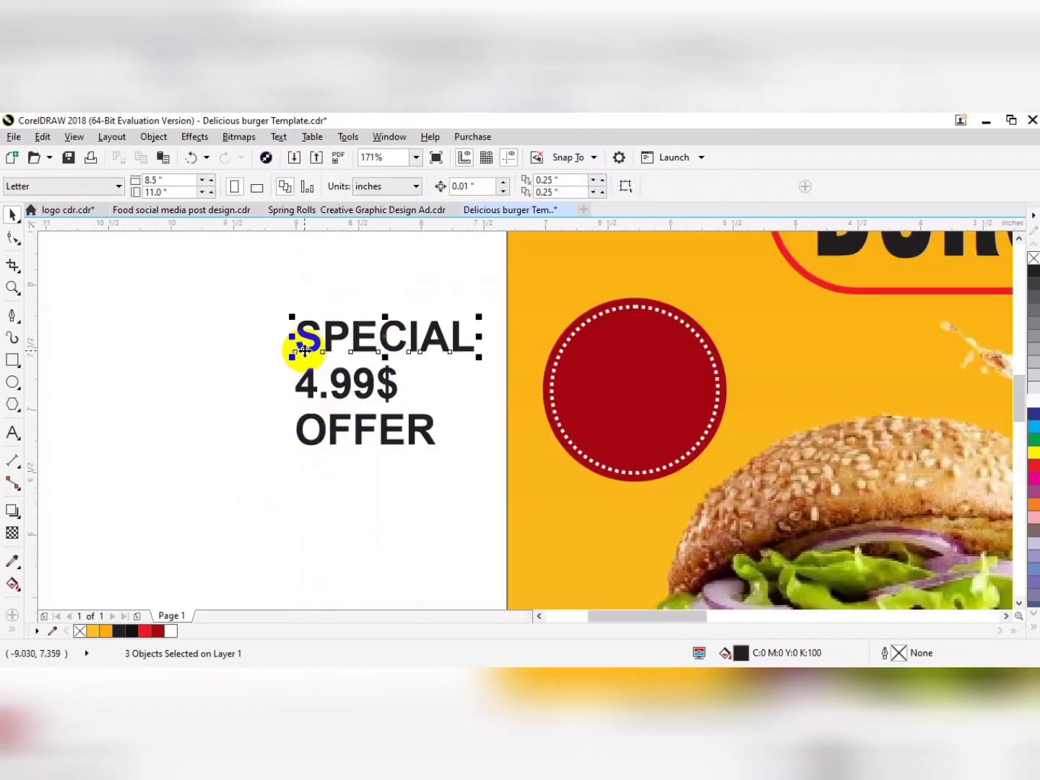
{"action": "left_click_drag", "start_coordinate": [291, 355], "coordinate": [369, 355]}
{"action": "left_click", "coordinate": [465, 333]}
{"action": "left_click_drag", "start_coordinate": [466, 333], "coordinate": [697, 334]}
{"action": "left_click", "coordinate": [1032, 401]}
{"action": "right_click", "coordinate": [1033, 401]}
{"action": "left_click", "coordinate": [630, 426], "text": "shift"}
{"action": "key", "text": "c"}
{"action": "left_click", "coordinate": [686, 348]}
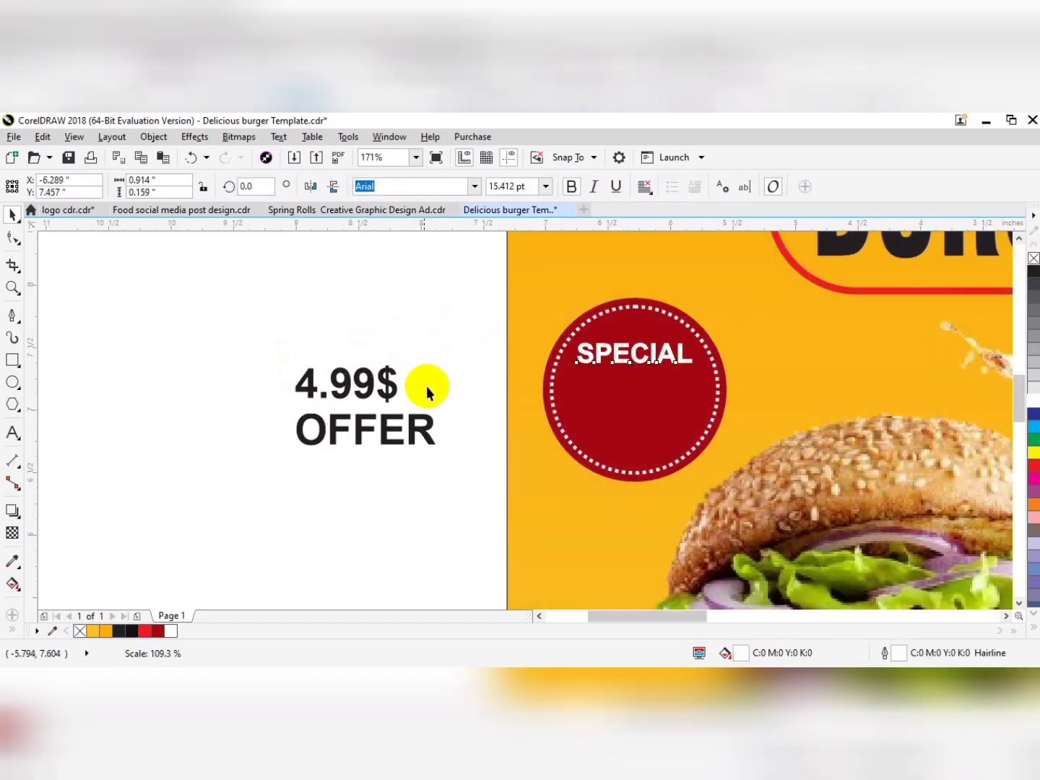
Place 4.99$ in yellow below SPECIAL in the badge and narrow SPECIAL to about 0.868 in.
{"action": "left_click_drag", "start_coordinate": [396, 388], "coordinate": [680, 394]}
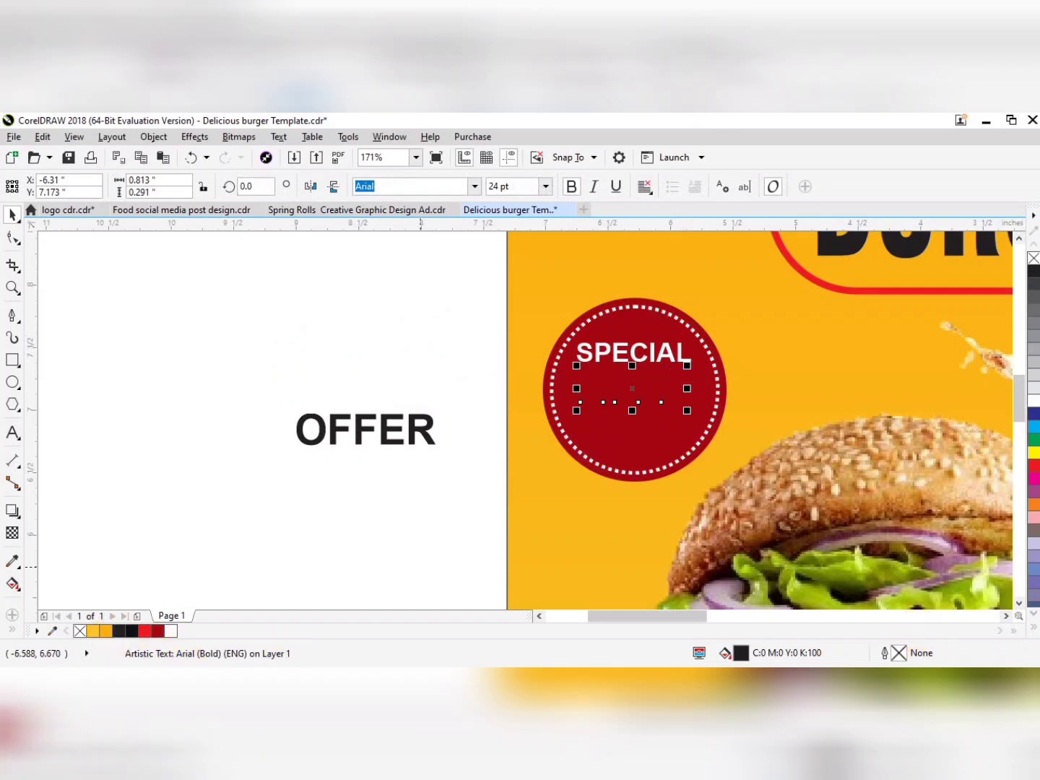
{"action": "left_click", "coordinate": [1033, 453]}
{"action": "right_click", "coordinate": [1033, 452]}
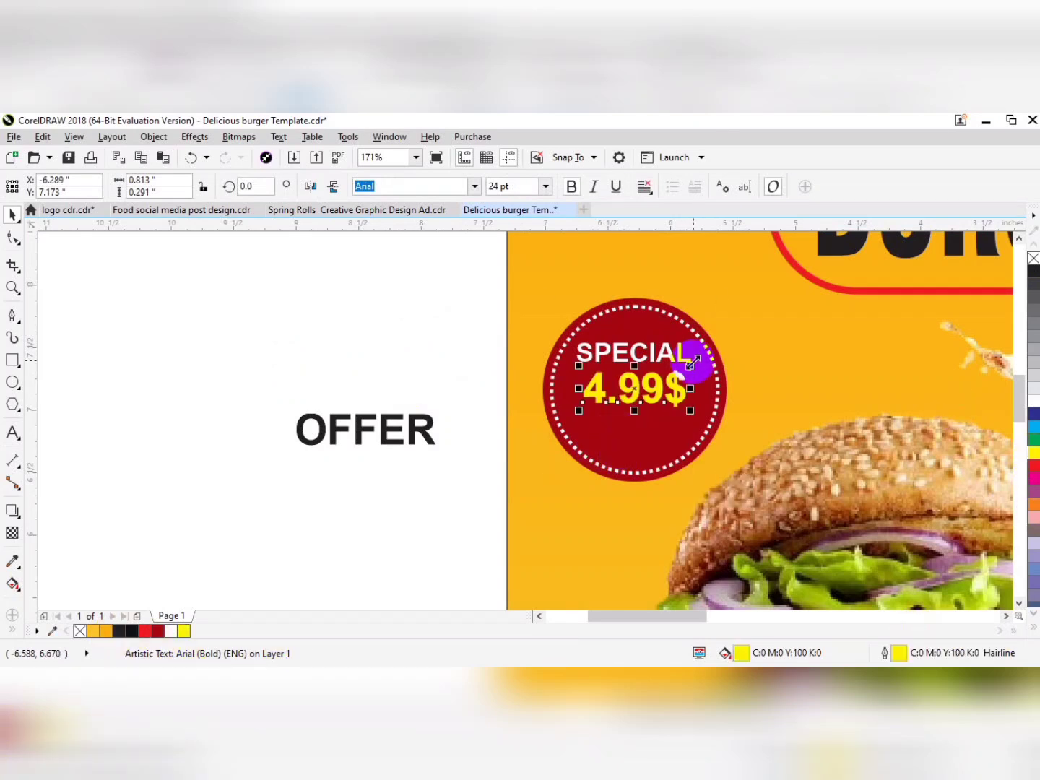
{"action": "left_click", "coordinate": [642, 351]}
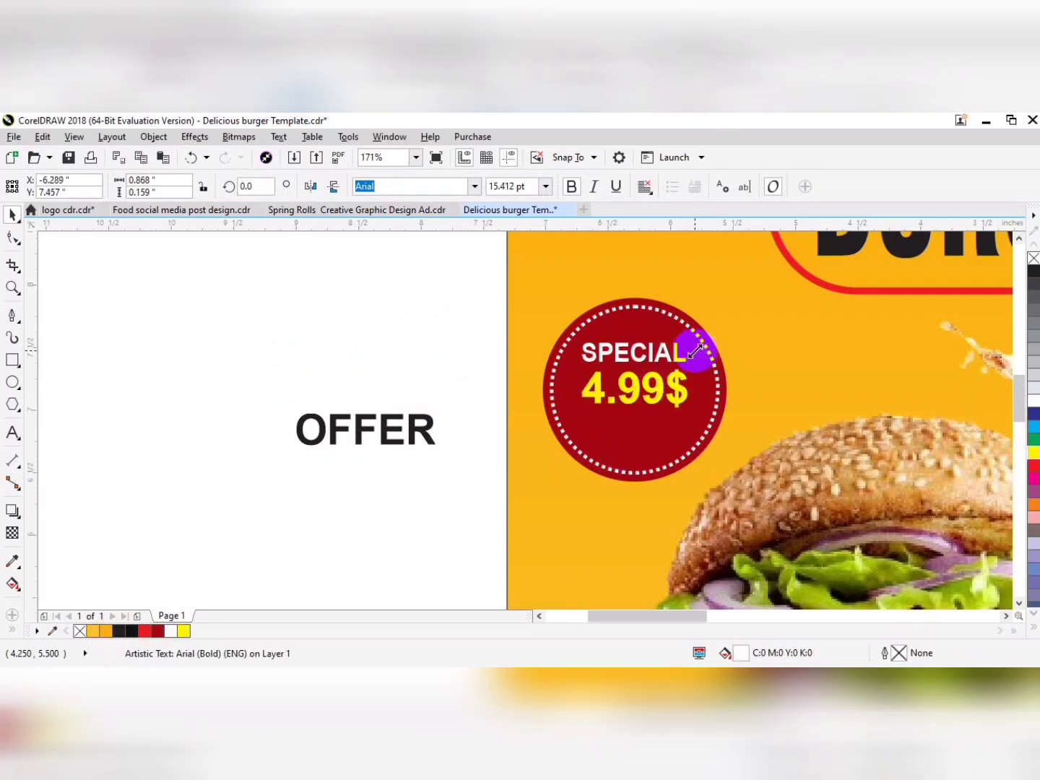
Place OFFER below 4.99$ in the badge at about 0.922 by 0.205 in, in white without an outline.
{"action": "left_click_drag", "start_coordinate": [668, 413], "coordinate": [391, 403]}
{"action": "scroll", "coordinate": [692, 398], "scroll_direction": "down", "scroll_amount": 2}
{"action": "left_click_drag", "start_coordinate": [243, 368], "coordinate": [328, 453]}
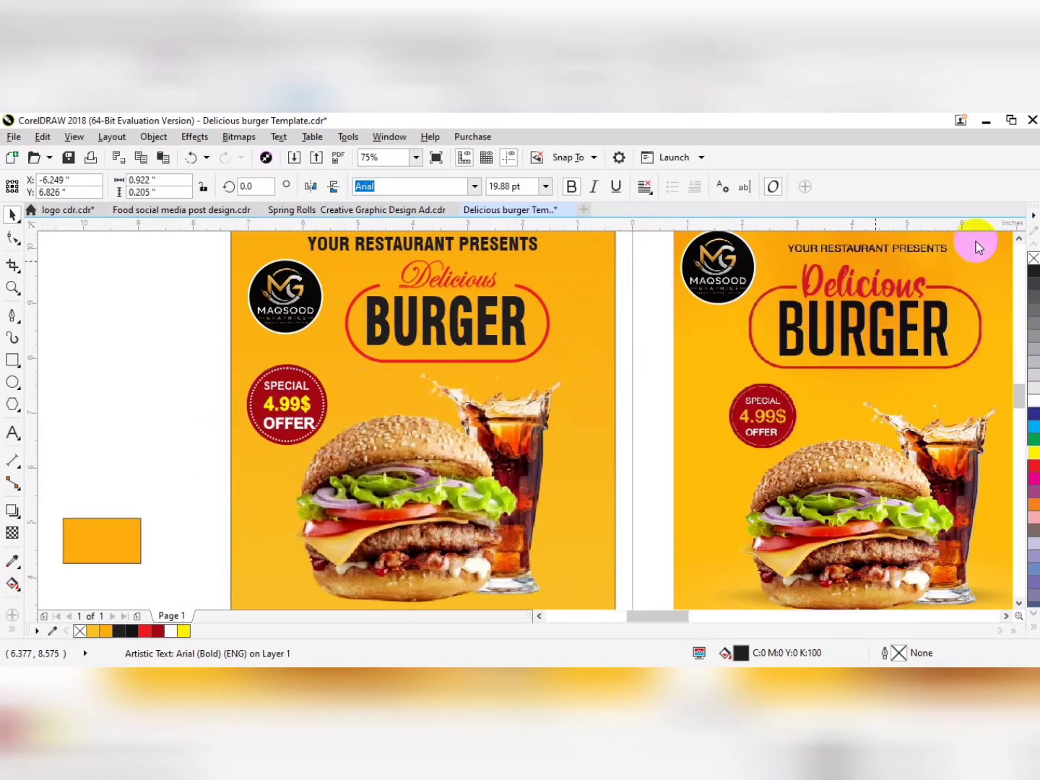
{"action": "right_click", "coordinate": [1031, 258]}
Centre the three text lines horizontally in the red badge and group them.
{"action": "left_click", "coordinate": [585, 378], "text": "shift"}
{"action": "key", "text": "c"}
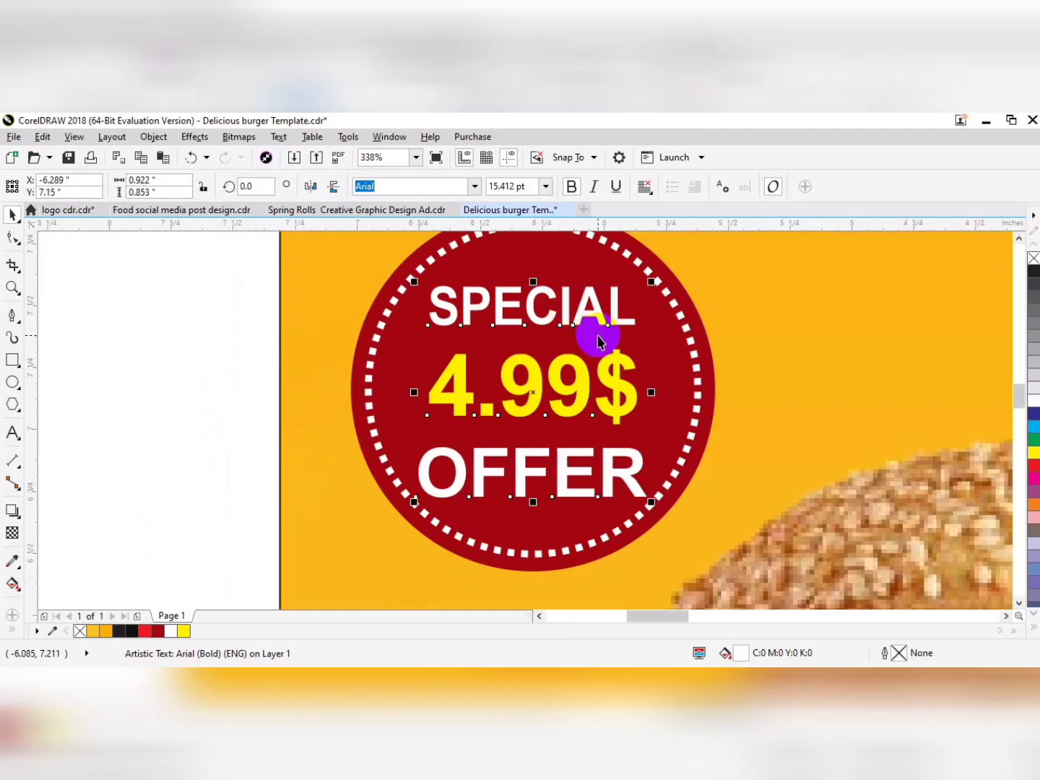
{"action": "key", "text": "ctrl+g"}
Select the complete special offer badge and shrink it slightly.
{"action": "scroll", "coordinate": [273, 365], "scroll_direction": "down", "scroll_amount": 4}
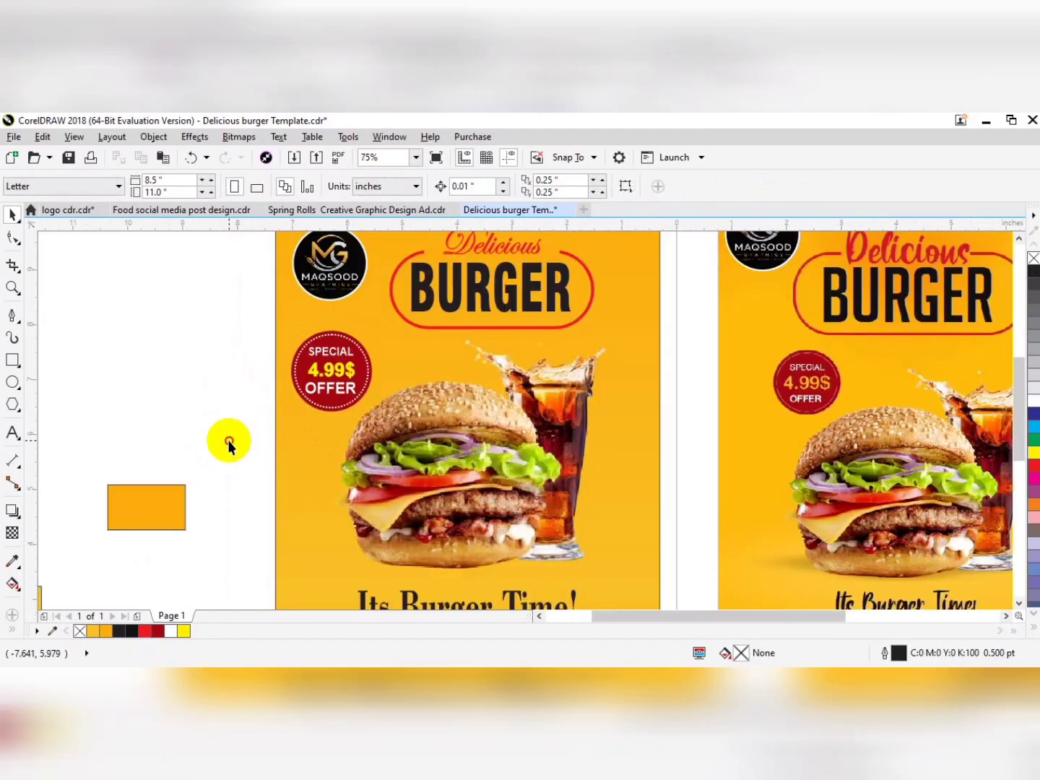
{"action": "left_click_drag", "start_coordinate": [228, 440], "coordinate": [419, 343]}
{"action": "left_click_drag", "start_coordinate": [372, 417], "coordinate": [364, 402]}
Move the street address line to just below the new flyer's black band.
{"action": "scroll", "coordinate": [600, 398], "scroll_direction": "down", "scroll_amount": 2}
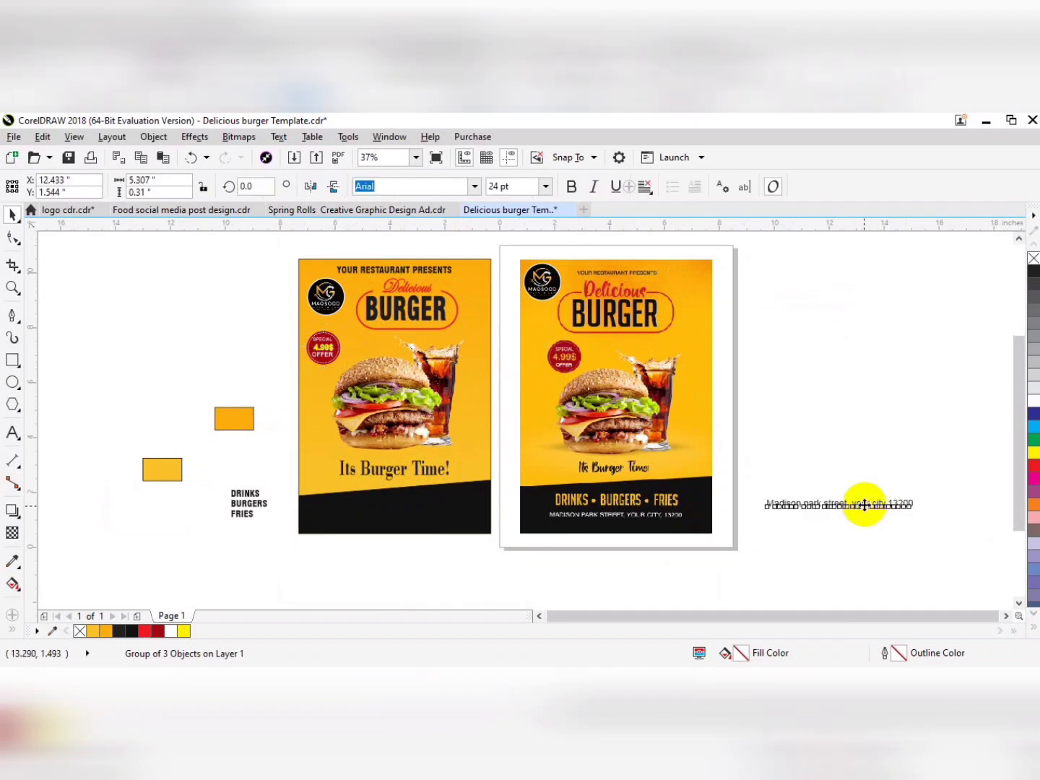
{"action": "left_click_drag", "start_coordinate": [864, 499], "coordinate": [425, 555]}
{"action": "key", "text": "z"}
{"action": "left_click_drag", "start_coordinate": [581, 463], "coordinate": [262, 581]}
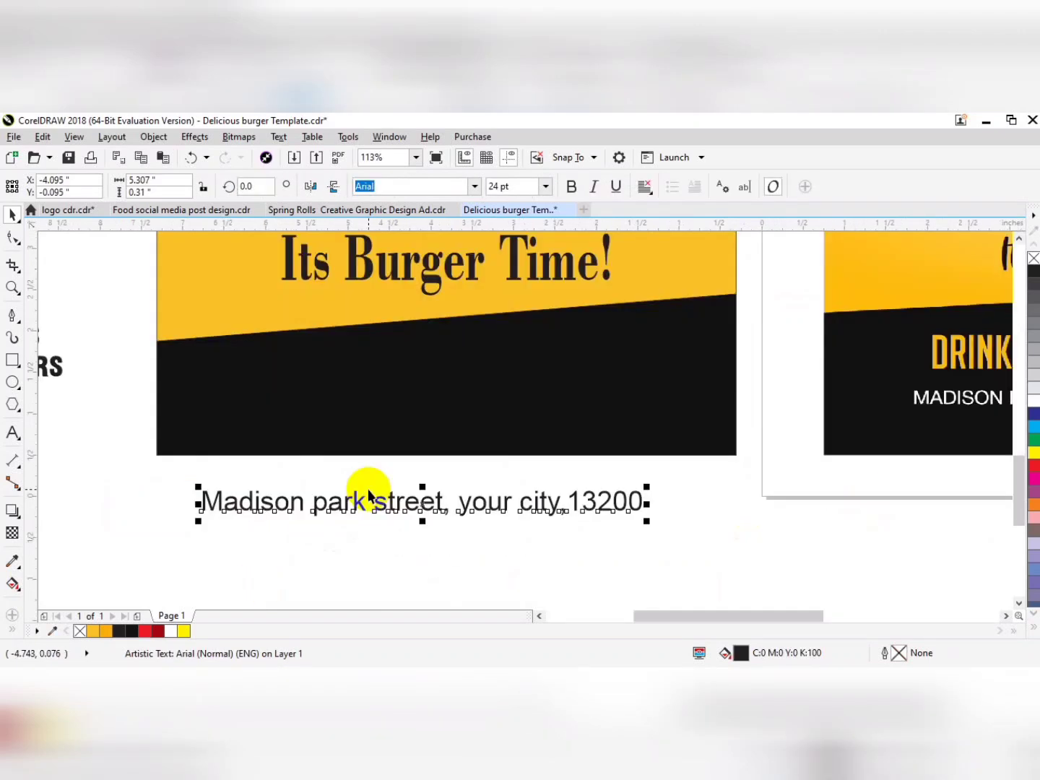
Set the address line in Swis721 BlkCn BT and change it to uppercase.
{"action": "left_click", "coordinate": [576, 189]}
{"action": "left_click", "coordinate": [476, 187]}
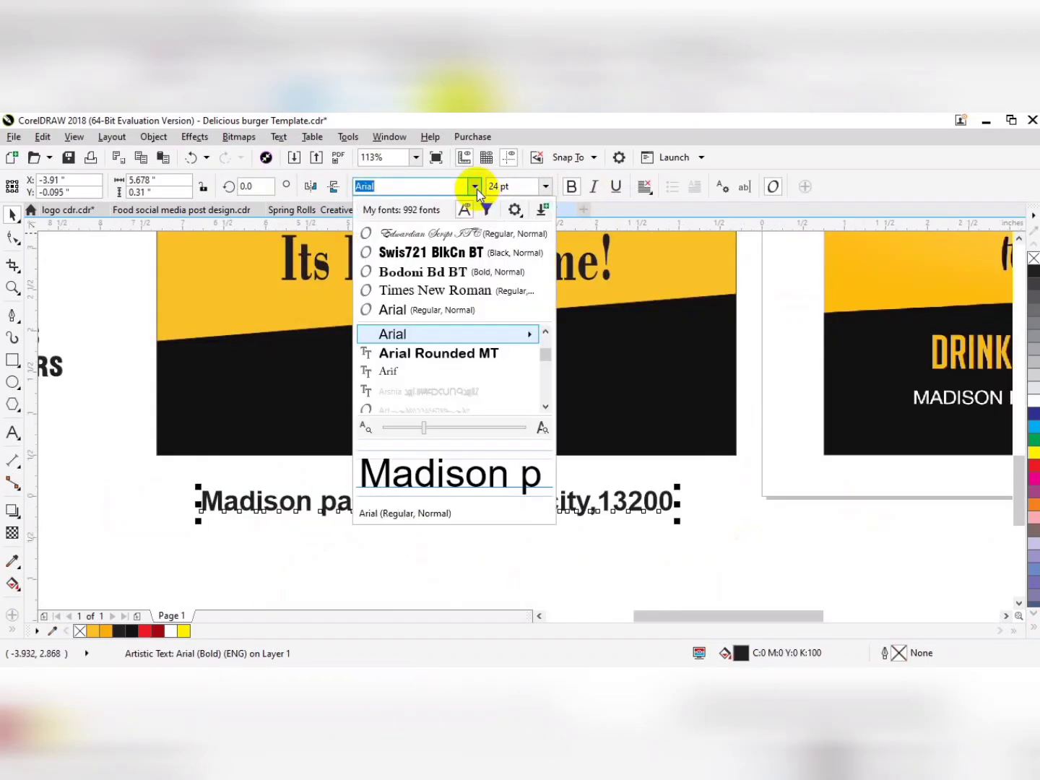
{"action": "left_click", "coordinate": [459, 252]}
{"action": "left_click", "coordinate": [279, 136]}
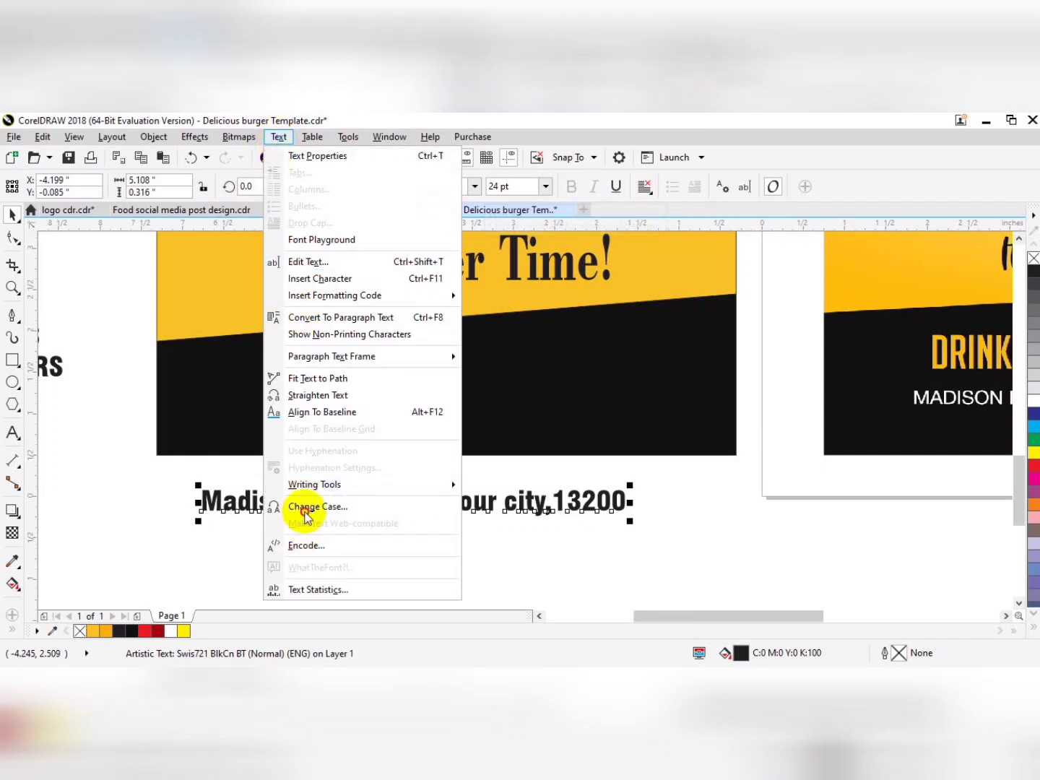
{"action": "left_click", "coordinate": [304, 505]}
{"action": "left_click", "coordinate": [459, 437]}
Place the address line in white on the black band, centred horizontally on the flyer.
{"action": "left_click_drag", "start_coordinate": [495, 498], "coordinate": [471, 420]}
{"action": "left_click", "coordinate": [1033, 400]}
{"action": "right_click", "coordinate": [1033, 400]}
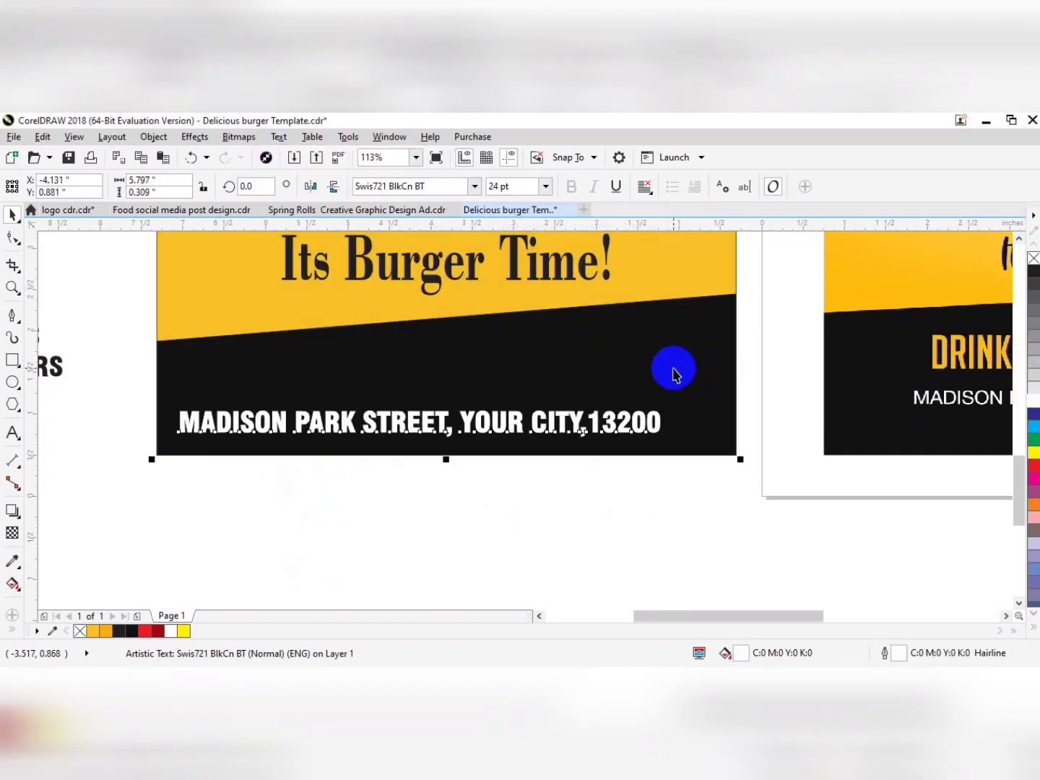
{"action": "key", "text": "c"}
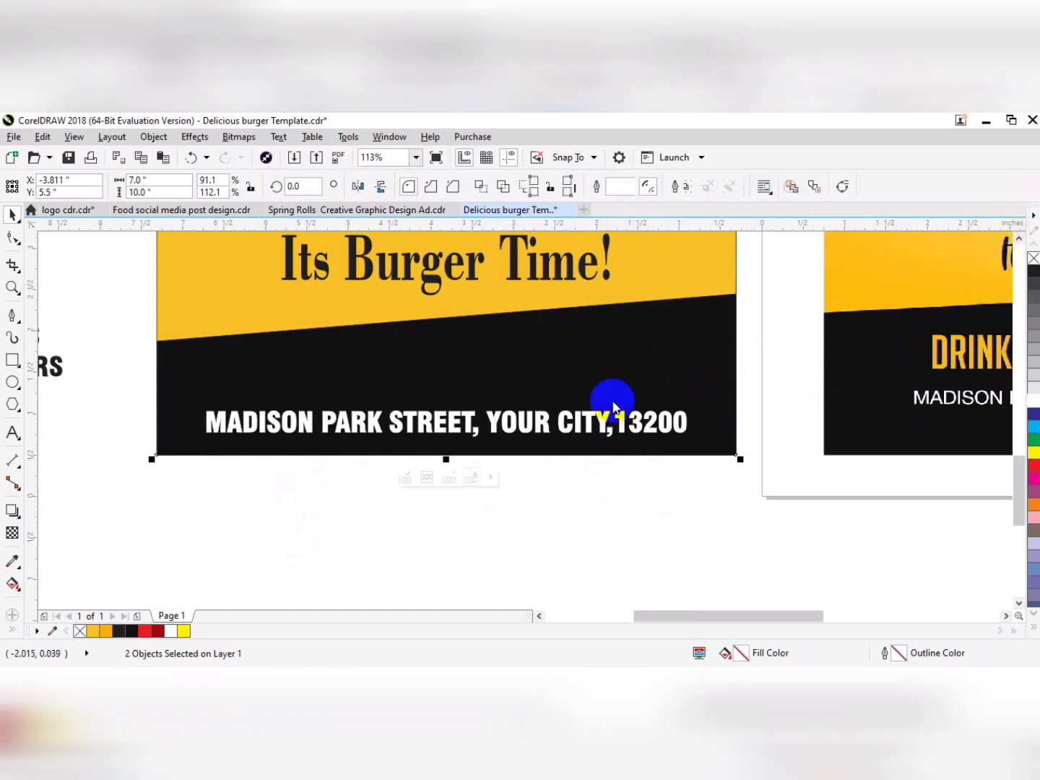
{"action": "left_click", "coordinate": [738, 404]}
{"action": "left_click", "coordinate": [560, 420]}
Draw a yellow bullet circle about 0.099 in across and align it in front of DRINKS.
{"action": "left_click_drag", "start_coordinate": [127, 447], "coordinate": [400, 443]}
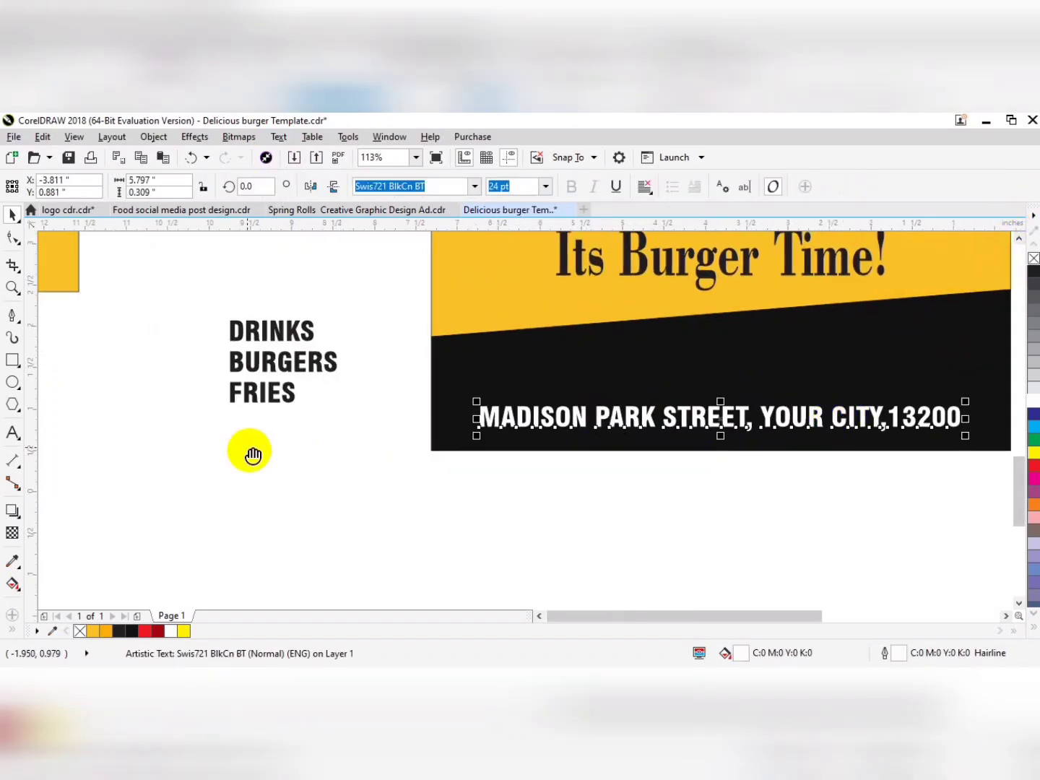
{"action": "scroll", "coordinate": [335, 486], "scroll_direction": "down", "scroll_amount": 2}
{"action": "left_click_drag", "start_coordinate": [253, 456], "coordinate": [288, 488]}
{"action": "left_click_drag", "start_coordinate": [202, 461], "coordinate": [210, 451]}
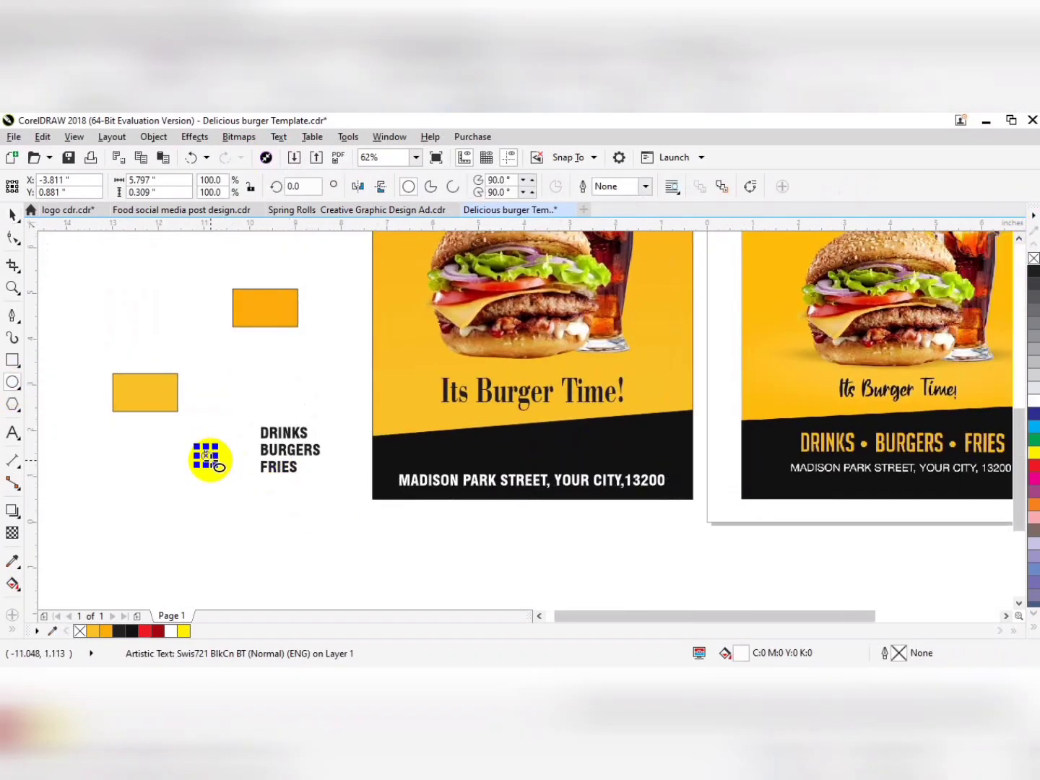
{"action": "scroll", "coordinate": [166, 452], "scroll_direction": "up", "scroll_amount": 2}
{"action": "left_click_drag", "start_coordinate": [325, 469], "coordinate": [483, 374]}
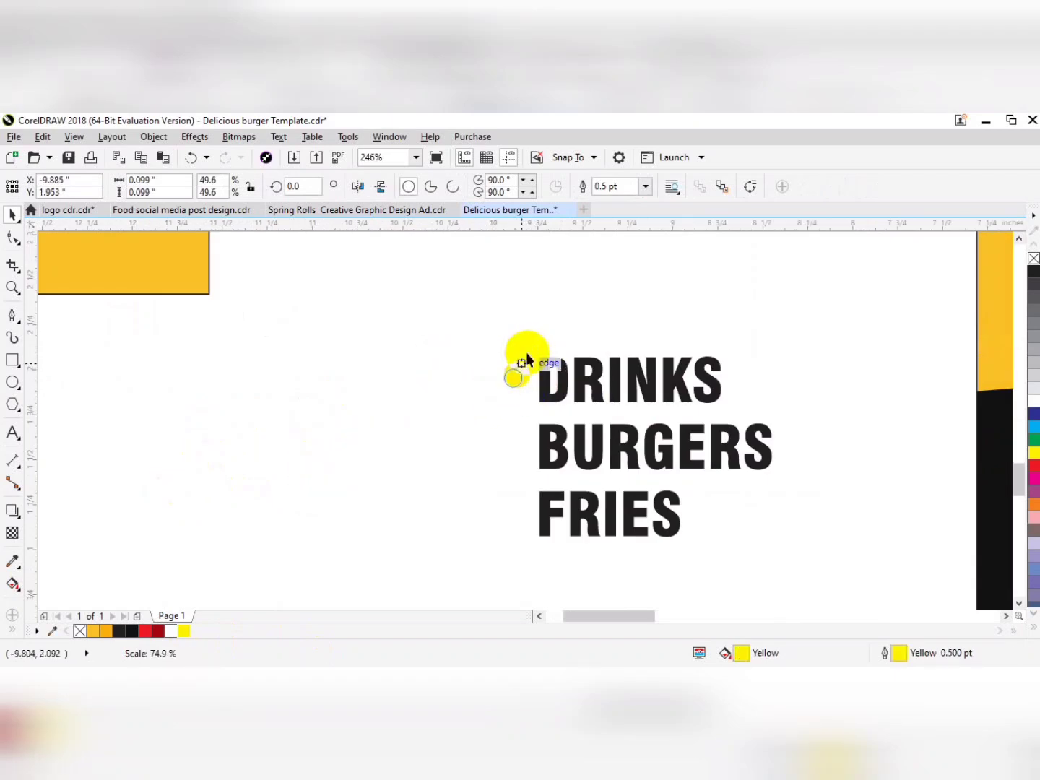
{"action": "left_click", "coordinate": [580, 369], "text": "shift"}
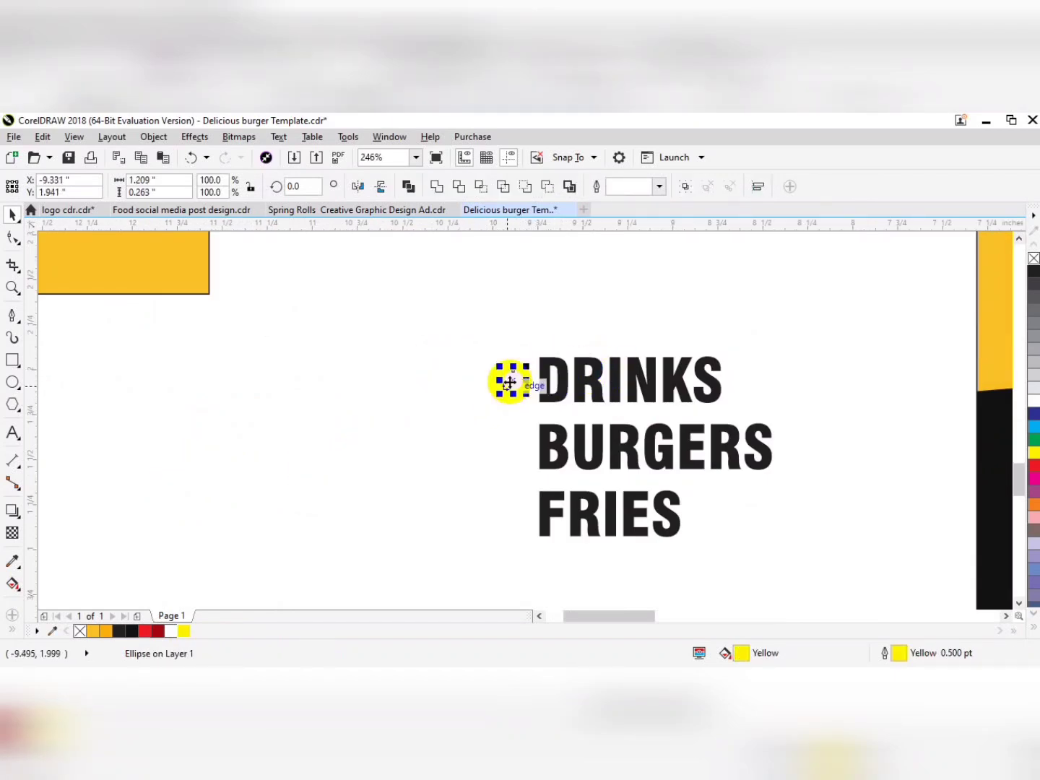
Copy the yellow bullet in front of BURGERS and align it vertically with the word.
{"action": "left_click_drag", "start_coordinate": [511, 382], "coordinate": [511, 448]}
{"action": "right_click", "coordinate": [511, 448]}
{"action": "left_click", "coordinate": [561, 443], "text": "shift"}
{"action": "key", "text": "e"}
{"action": "left_click", "coordinate": [514, 447]}
Copy the yellow bullet in front of FRIES and align it vertically with the word.
{"action": "left_click_drag", "start_coordinate": [453, 428], "coordinate": [477, 436]}
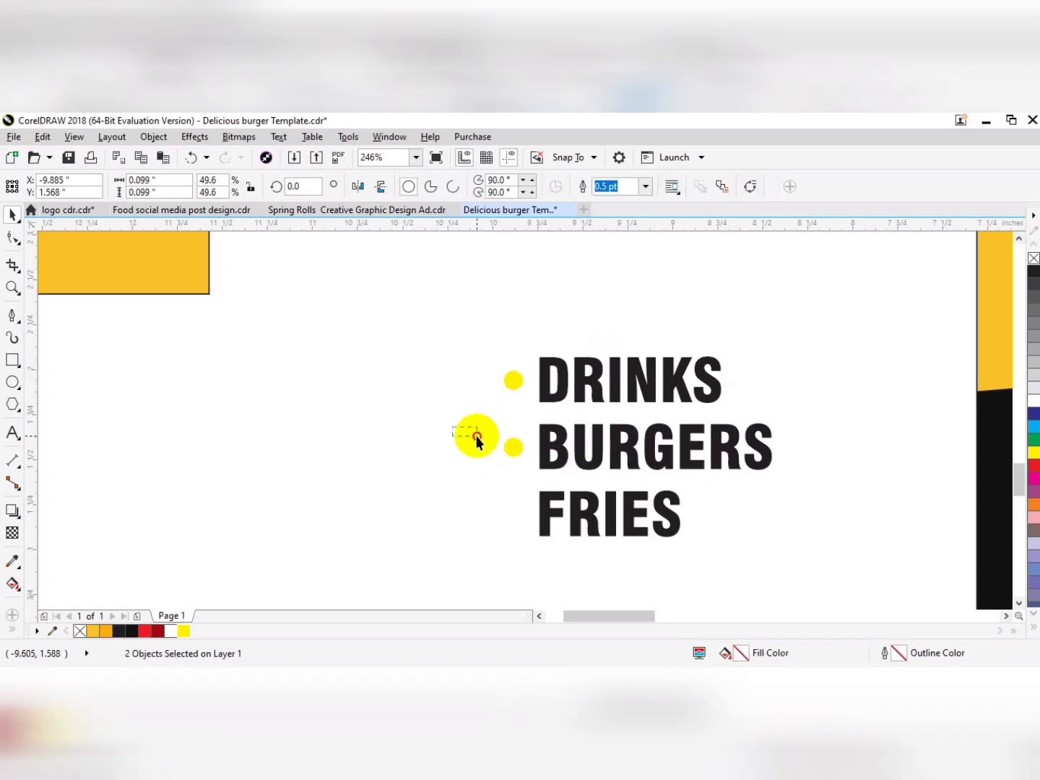
{"action": "left_click", "coordinate": [515, 454]}
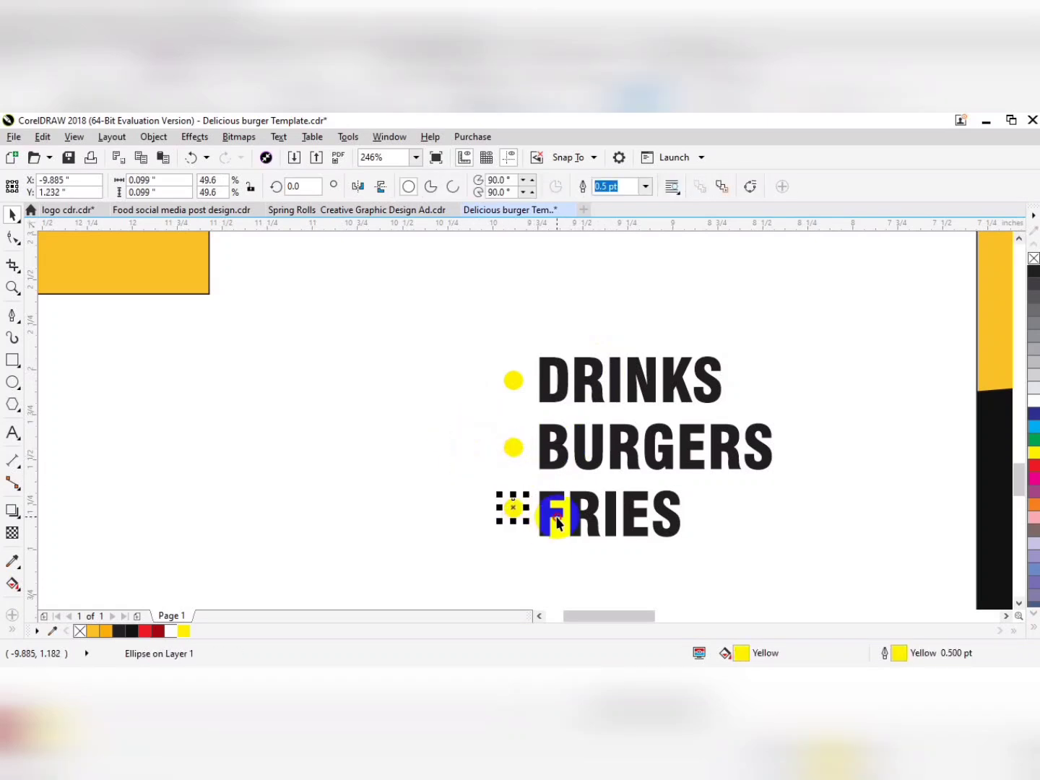
{"action": "left_click_drag", "start_coordinate": [559, 524], "coordinate": [515, 512]}
{"action": "left_click", "coordinate": [595, 510], "text": "shift"}
Group each yellow bullet with its word and arrange DRINKS, BURGERS and FRIES side by side in one row.
{"action": "left_click_drag", "start_coordinate": [826, 405], "coordinate": [591, 466]}
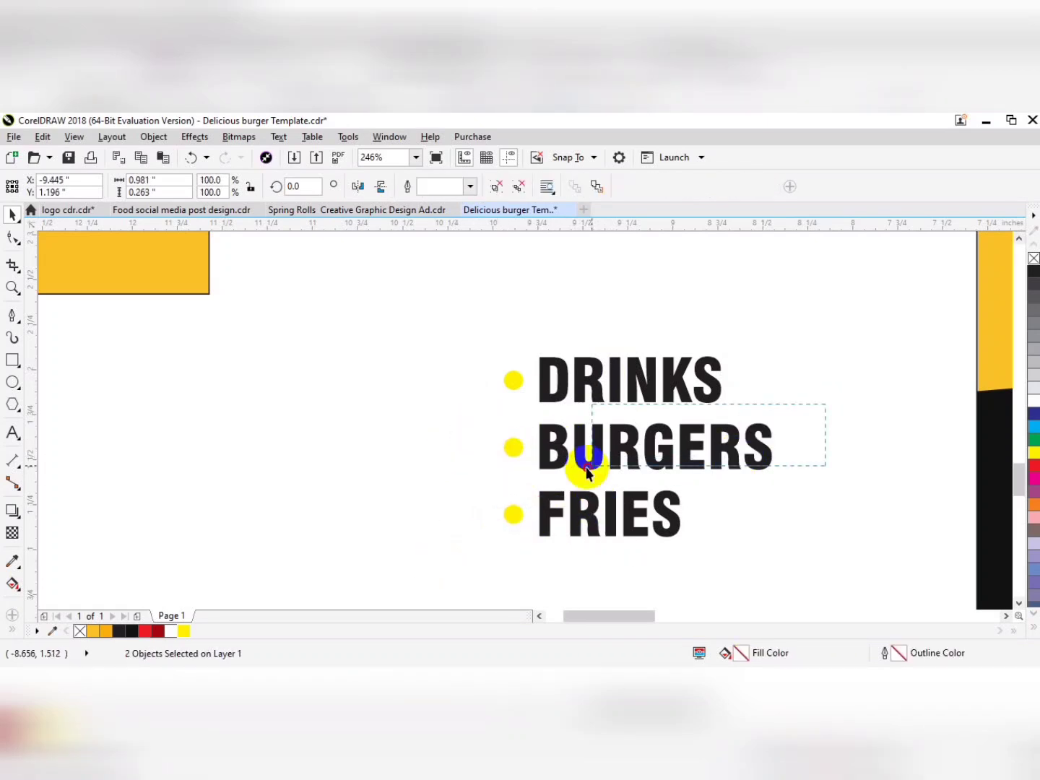
{"action": "key", "text": "ctrl+g"}
{"action": "left_click_drag", "start_coordinate": [629, 403], "coordinate": [442, 458]}
{"action": "left_click", "coordinate": [423, 460]}
{"action": "left_click_drag", "start_coordinate": [442, 529], "coordinate": [703, 462]}
{"action": "left_click_drag", "start_coordinate": [360, 465], "coordinate": [207, 455]}
{"action": "left_click_drag", "start_coordinate": [275, 462], "coordinate": [197, 465]}
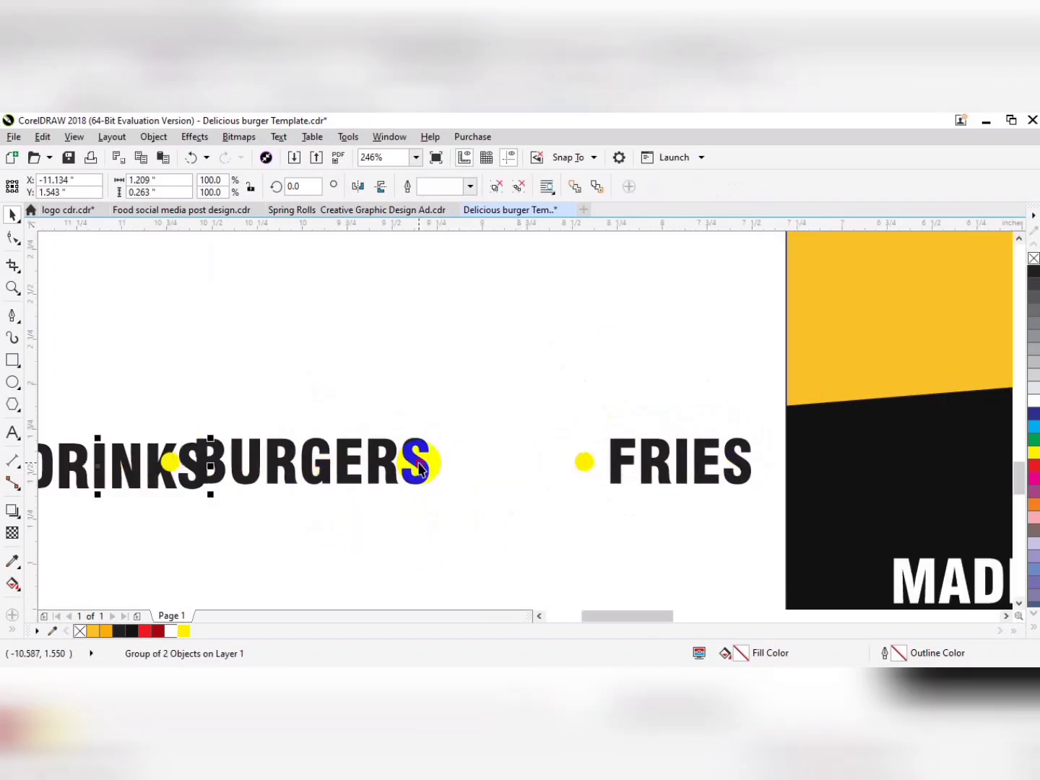
{"action": "left_click_drag", "start_coordinate": [419, 461], "coordinate": [547, 459]}
{"action": "left_click_drag", "start_coordinate": [192, 473], "coordinate": [265, 470]}
Align the DRINKS, BURGERS and FRIES groups on a common horizontal centre line and nudge DRINKS left to even the spacing.
{"action": "scroll", "coordinate": [263, 468], "scroll_direction": "down", "scroll_amount": 1}
{"action": "key", "text": "F2"}
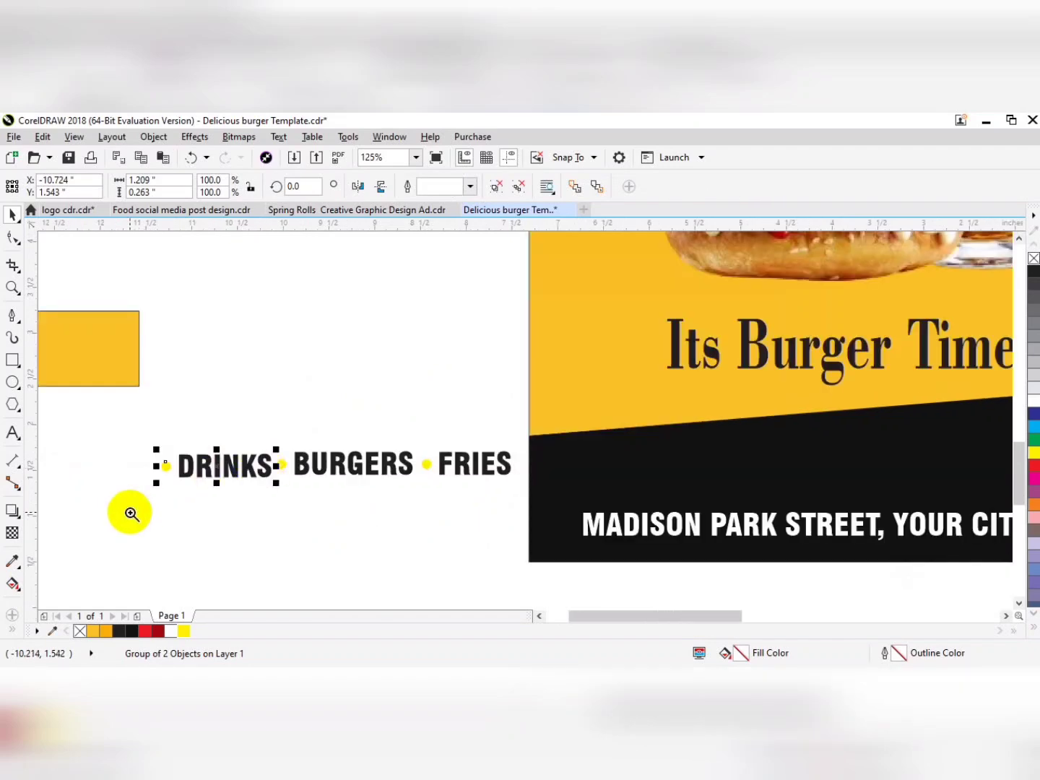
{"action": "left_click_drag", "start_coordinate": [130, 512], "coordinate": [595, 396]}
{"action": "left_click_drag", "start_coordinate": [81, 391], "coordinate": [842, 499]}
{"action": "key", "text": "e"}
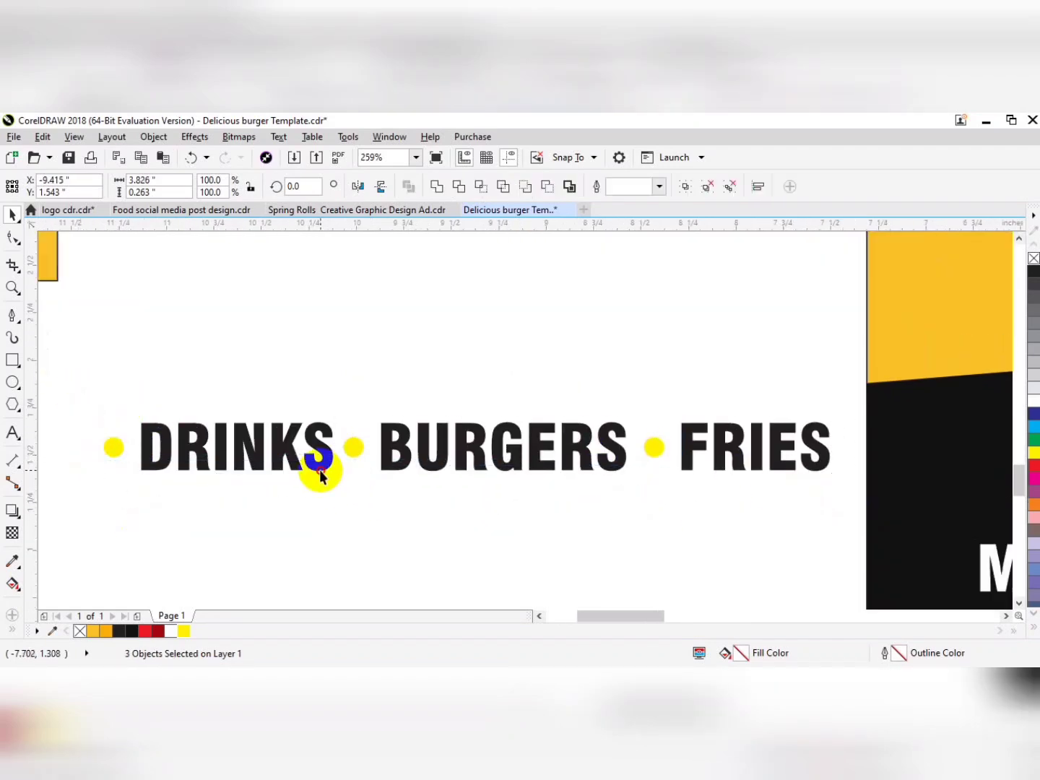
{"action": "left_click", "coordinate": [321, 470]}
{"action": "key", "text": "Left"}
{"action": "key", "text": "Left"}
{"action": "key", "text": "Left"}
{"action": "key", "text": "Left"}
{"action": "key", "text": "Left"}
Move the DRINKS, BURGERS, FRIES row onto the black band above the address, group it and enlarge it to about 5.62 in wide.
{"action": "scroll", "coordinate": [329, 469], "scroll_direction": "down", "scroll_amount": 1}
{"action": "left_click_drag", "start_coordinate": [135, 498], "coordinate": [604, 427]}
{"action": "left_click_drag", "start_coordinate": [534, 452], "coordinate": [771, 455]}
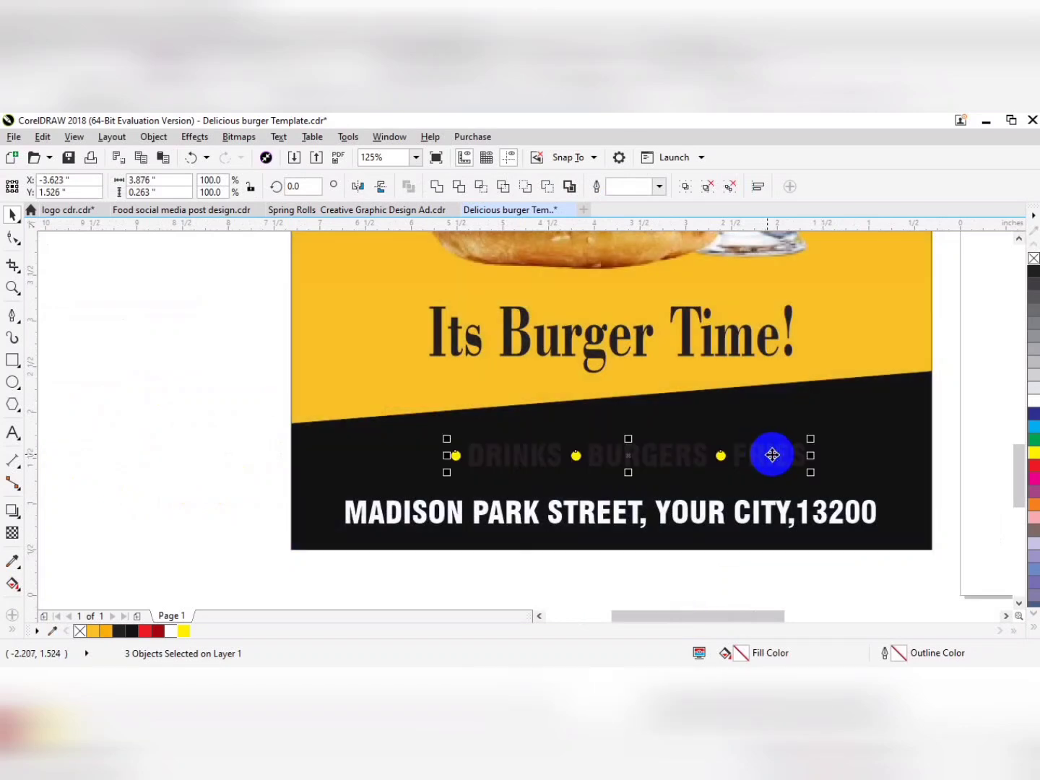
{"action": "key", "text": "ctrl+g"}
{"action": "left_click_drag", "start_coordinate": [797, 436], "coordinate": [875, 420]}
Fill the DRINKS, BURGERS, FRIES row with white and undo the white outline.
{"action": "left_click", "coordinate": [1034, 400]}
{"action": "right_click", "coordinate": [1034, 399]}
{"action": "key", "text": "ctrl+z"}
Shrink the address line slightly and move the DRINKS, BURGERS, FRIES row down closer to it.
{"action": "left_click", "coordinate": [771, 505]}
{"action": "left_click_drag", "start_coordinate": [882, 492], "coordinate": [859, 491]}
{"action": "left_click_drag", "start_coordinate": [668, 449], "coordinate": [669, 459]}
Select the bullet before DRINKS inside the group and fill it with golden yellow C0 M20 Y100 K0.
{"action": "left_click_drag", "start_coordinate": [359, 465], "coordinate": [356, 467]}
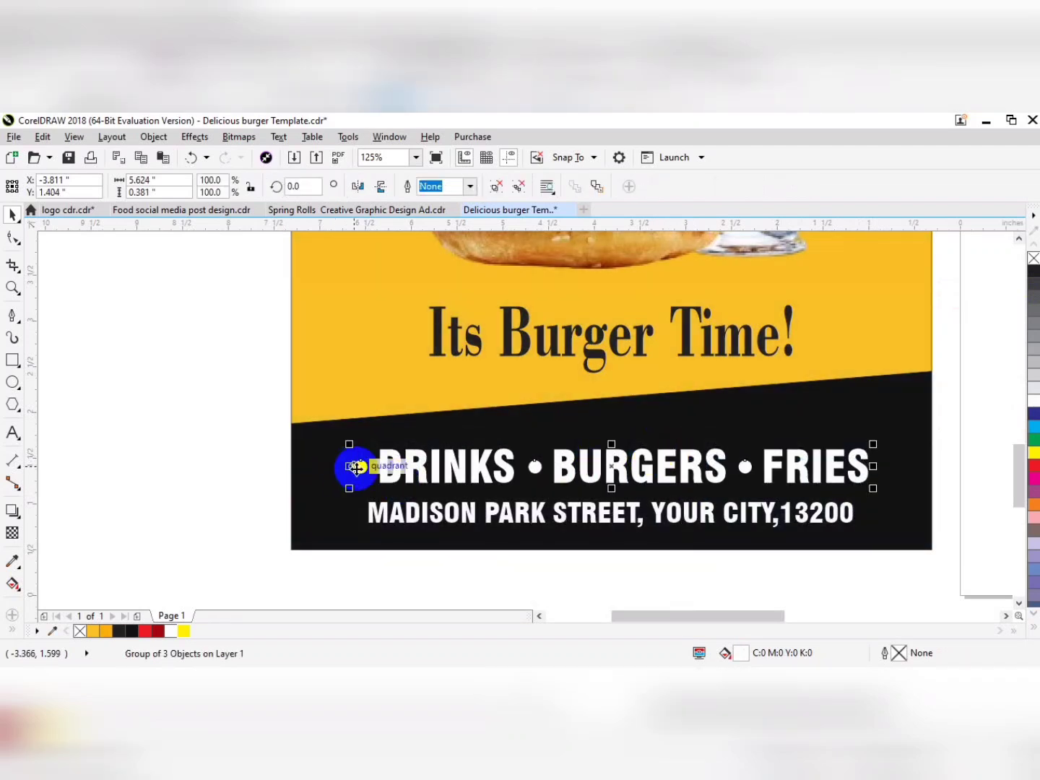
{"action": "left_click", "coordinate": [359, 468], "text": "ctrl"}
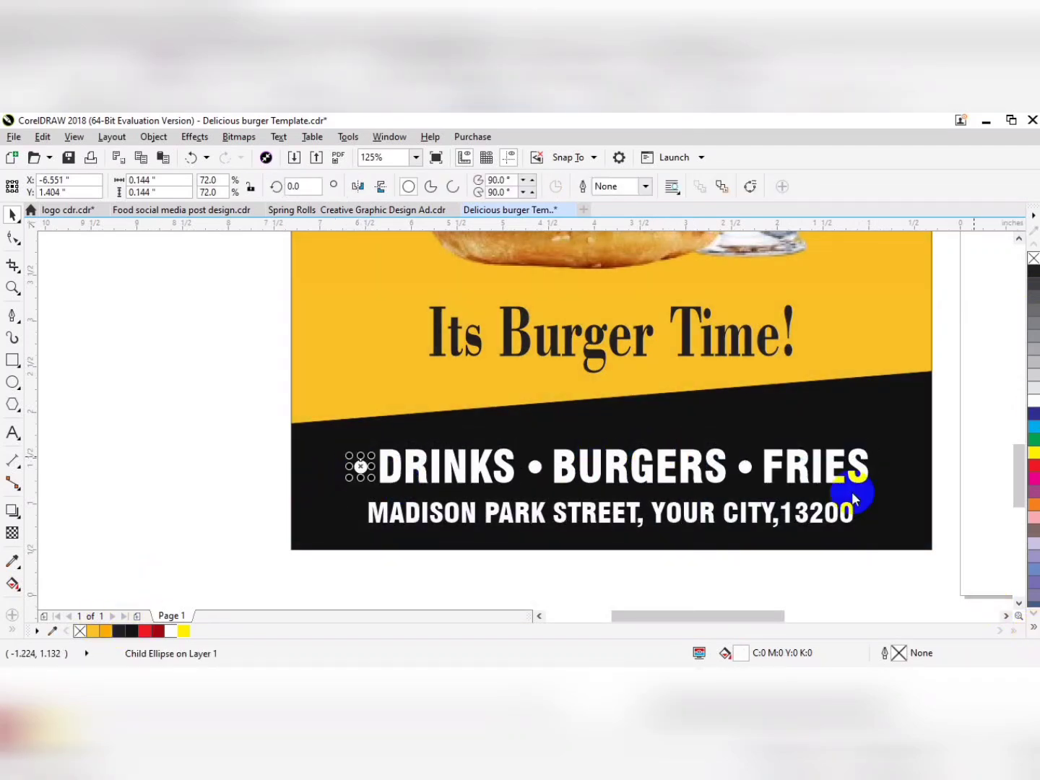
{"action": "left_click", "coordinate": [1034, 627]}
{"action": "scroll", "coordinate": [1035, 462], "scroll_direction": "down", "scroll_amount": 2}
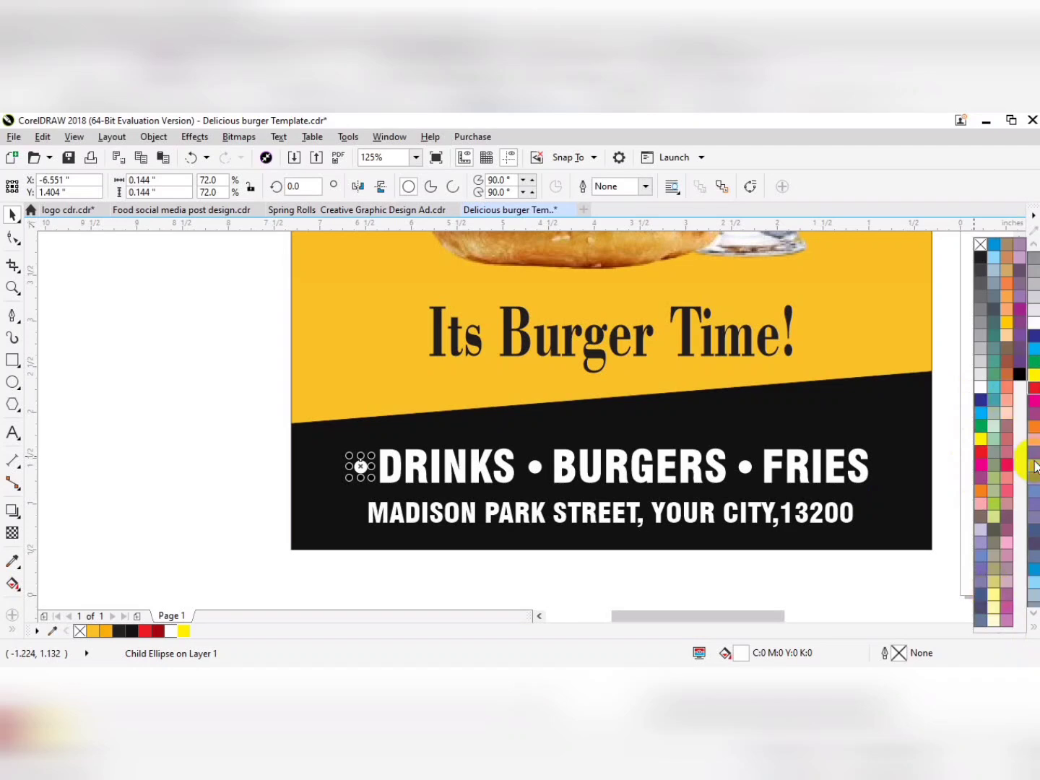
{"action": "scroll", "coordinate": [1033, 434], "scroll_direction": "down", "scroll_amount": 2}
{"action": "scroll", "coordinate": [1033, 418], "scroll_direction": "up", "scroll_amount": 4}
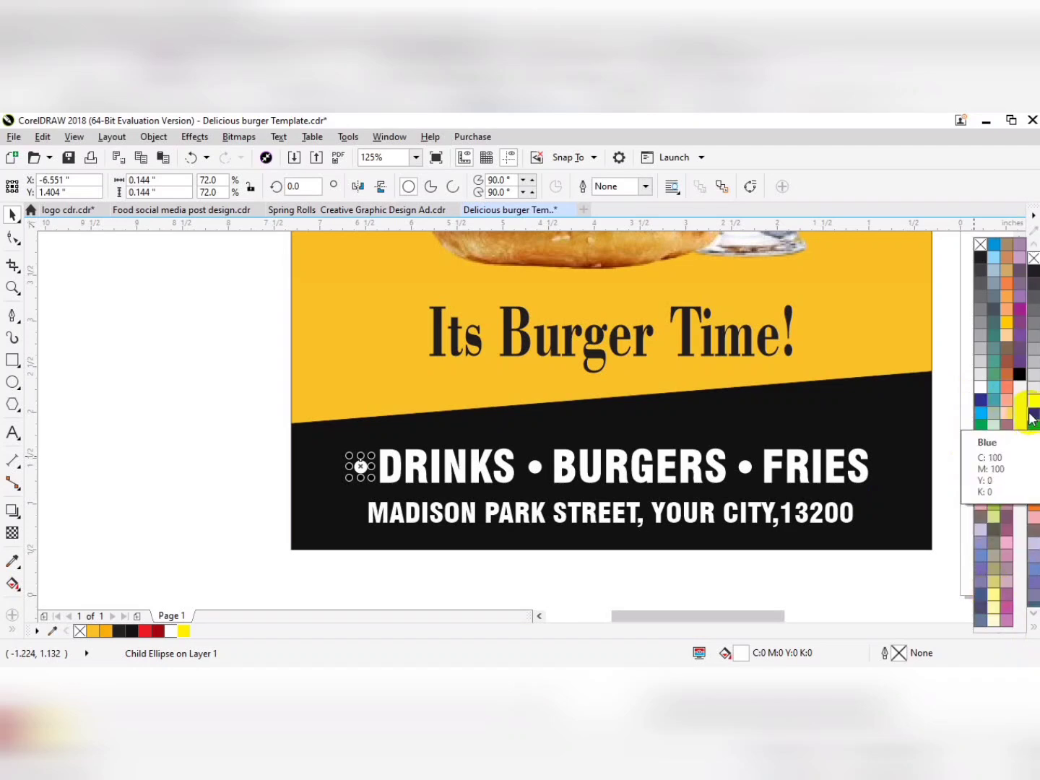
{"action": "left_click", "coordinate": [1006, 335]}
{"action": "right_click", "coordinate": [1006, 329]}
Fill the bullets before BURGERS and FRIES with the same golden yellow.
{"action": "left_click", "coordinate": [539, 468]}
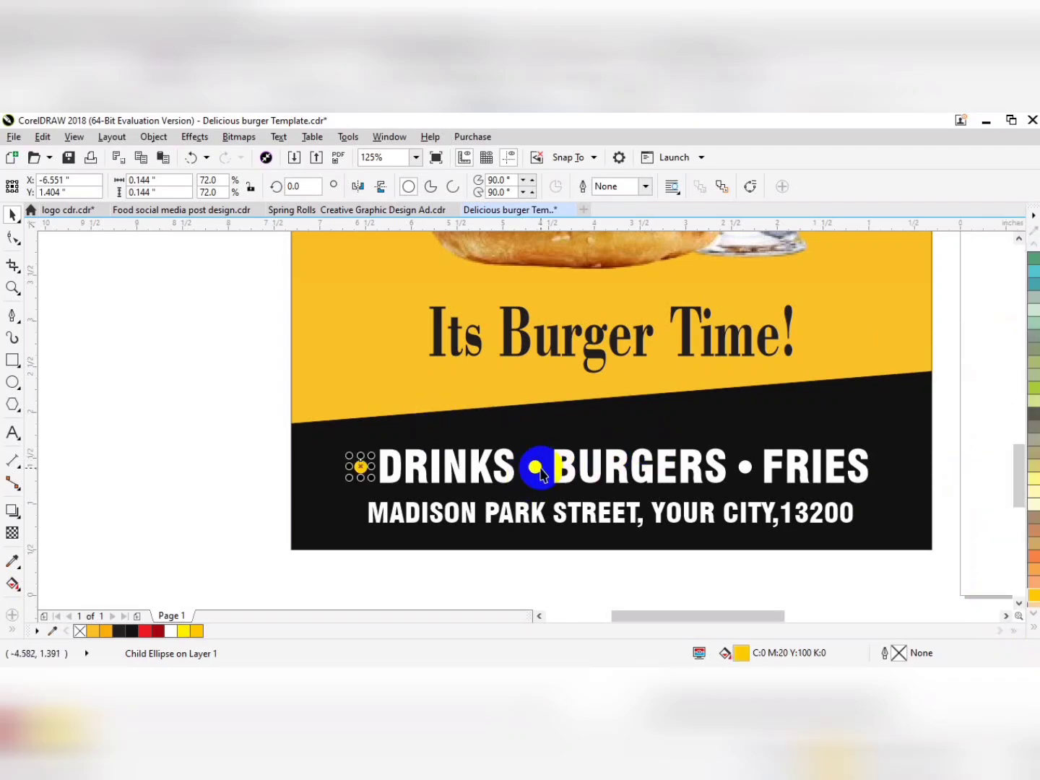
{"action": "left_click", "coordinate": [537, 470], "text": "ctrl"}
{"action": "left_click", "coordinate": [197, 631]}
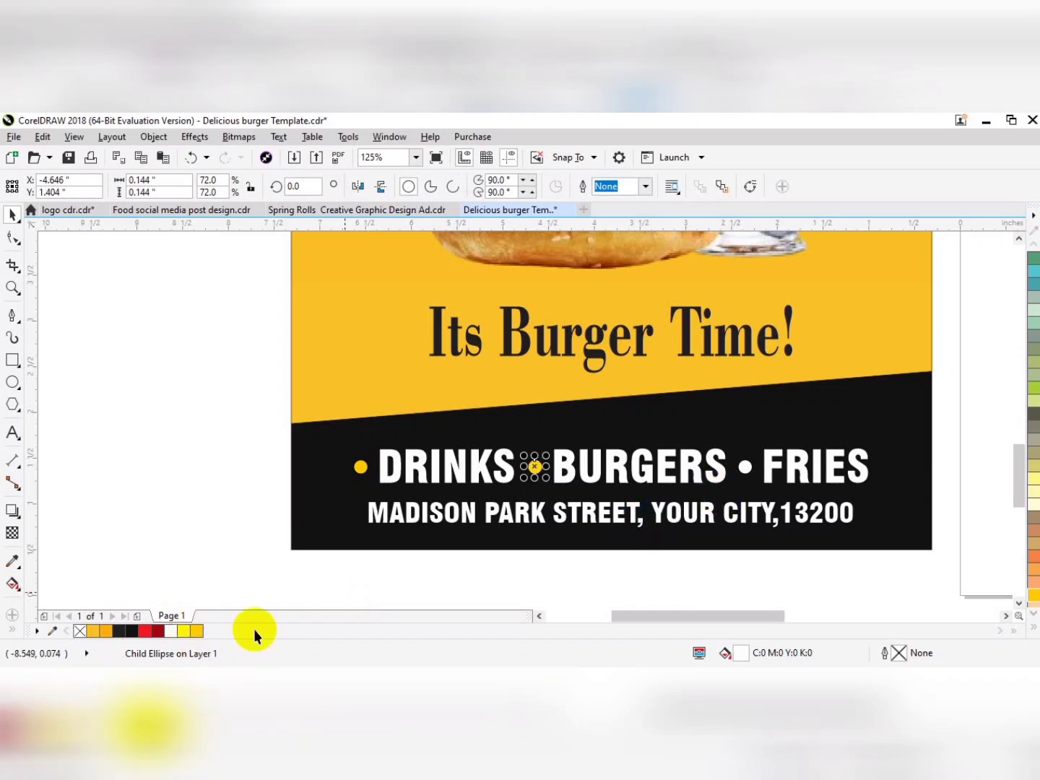
{"action": "left_click", "coordinate": [746, 470], "text": "ctrl"}
{"action": "left_click", "coordinate": [196, 630]}
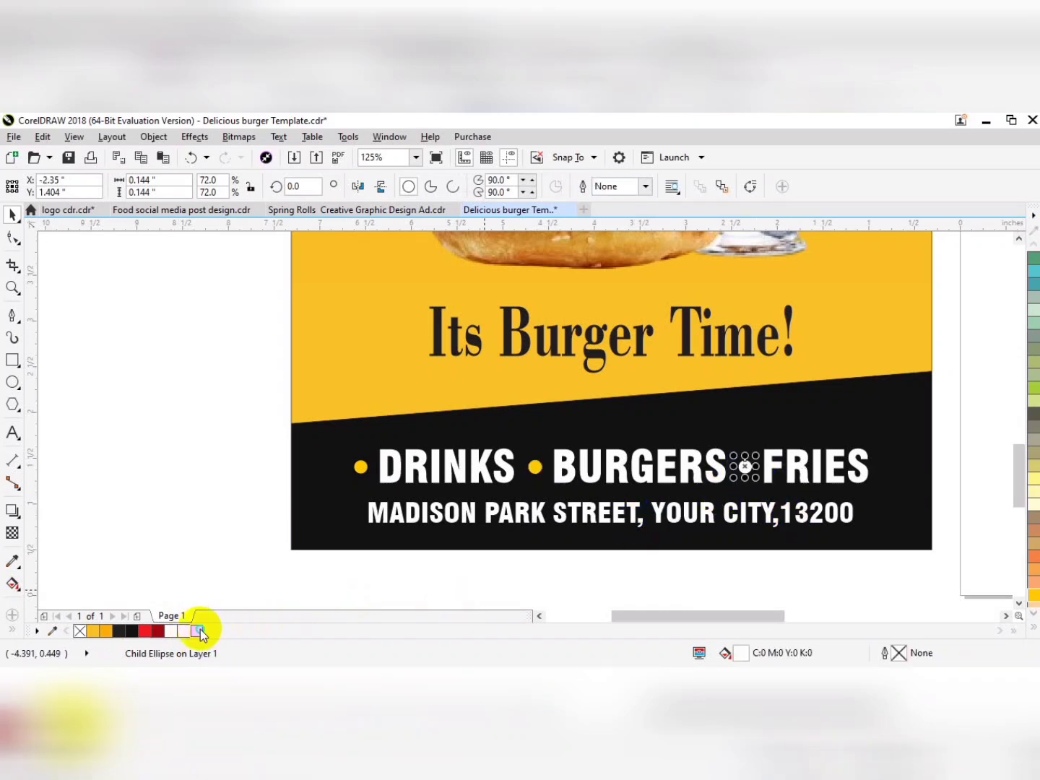
Delete the two loose orange and yellow sample rectangles beside the flyer.
{"action": "left_click", "coordinate": [256, 482]}
{"action": "scroll", "coordinate": [348, 443], "scroll_direction": "down", "scroll_amount": 2}
{"action": "left_click_drag", "start_coordinate": [273, 361], "coordinate": [275, 361]}
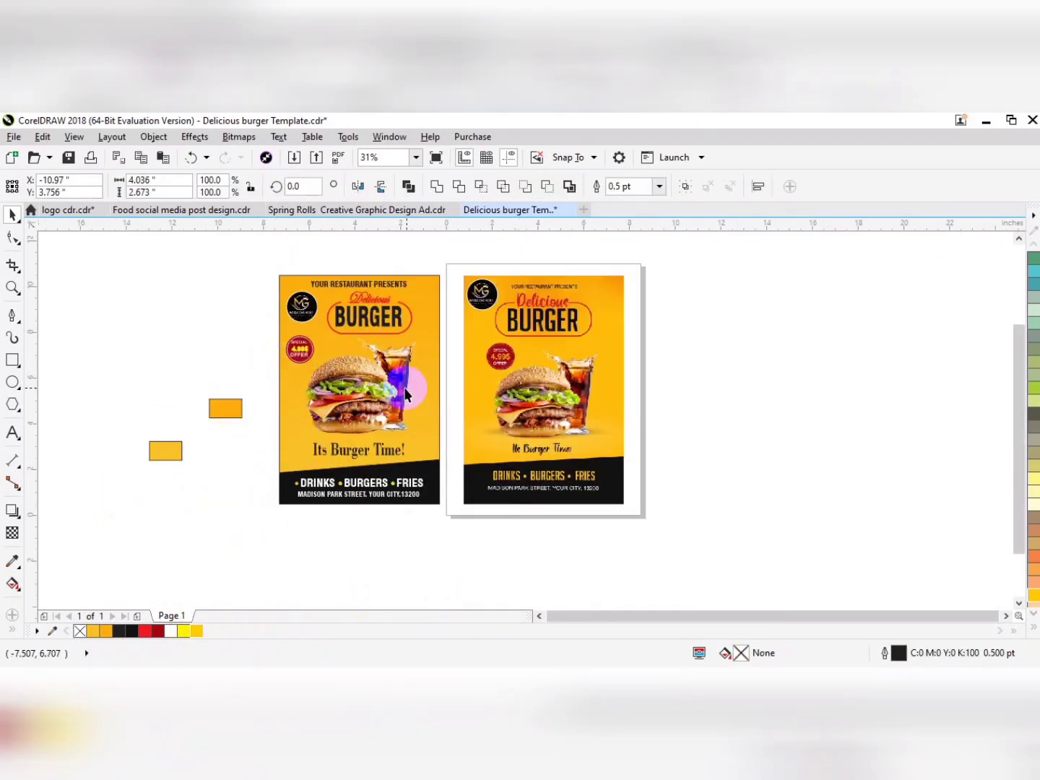
{"action": "key", "text": "Delete"}
Remove the black outline from the recreated flyer's background rectangle.
{"action": "left_click", "coordinate": [421, 401]}
{"action": "right_click", "coordinate": [79, 628]}
{"action": "left_click_drag", "start_coordinate": [220, 448], "coordinate": [274, 486]}
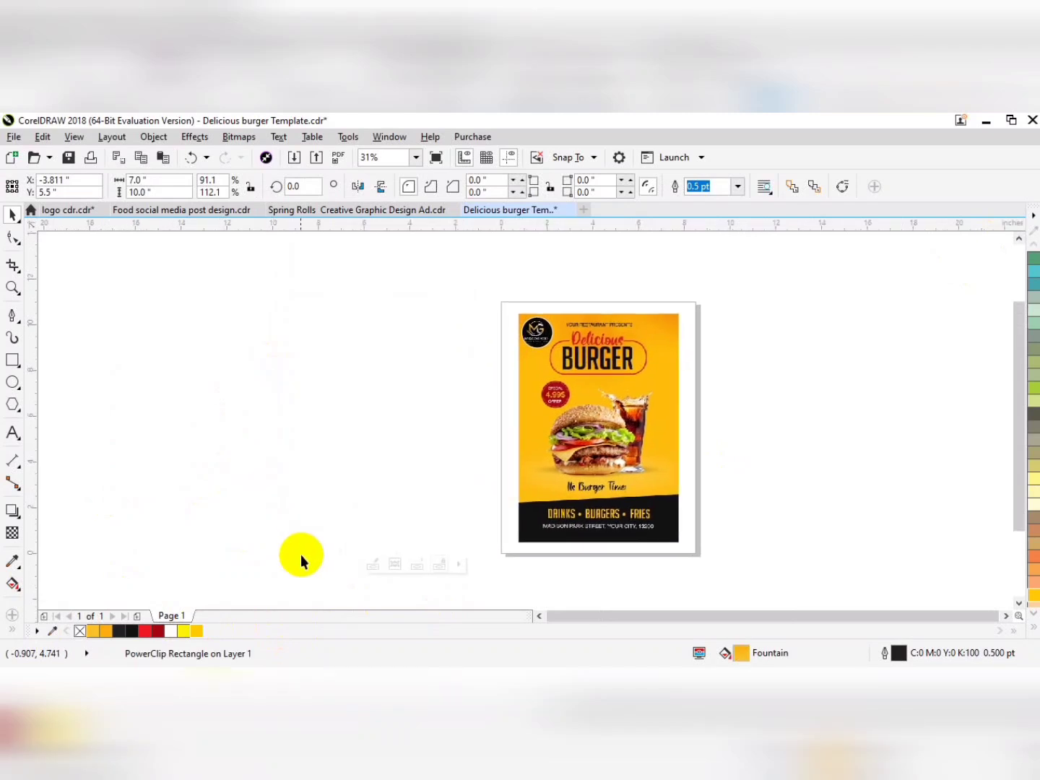
Group all objects of the recreated flyer and move it slightly left, away from the reference design.
{"action": "left_click_drag", "start_coordinate": [263, 562], "coordinate": [524, 273]}
{"action": "key", "text": "ctrl+g"}
{"action": "left_click_drag", "start_coordinate": [439, 413], "coordinate": [429, 413]}
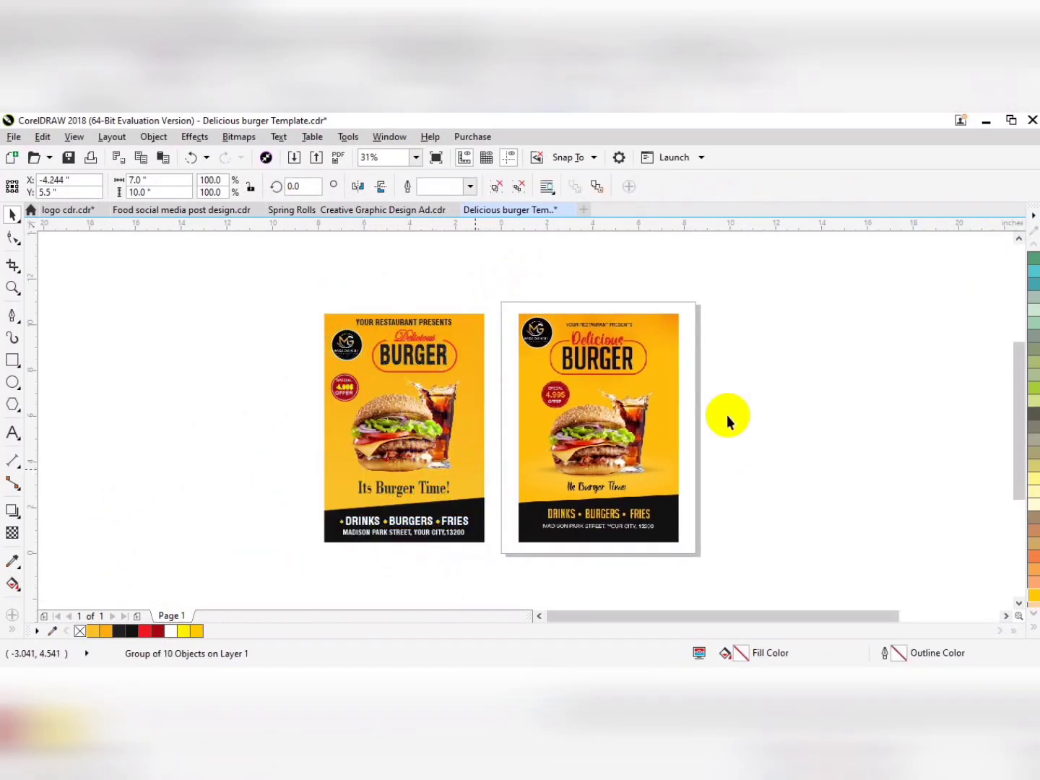